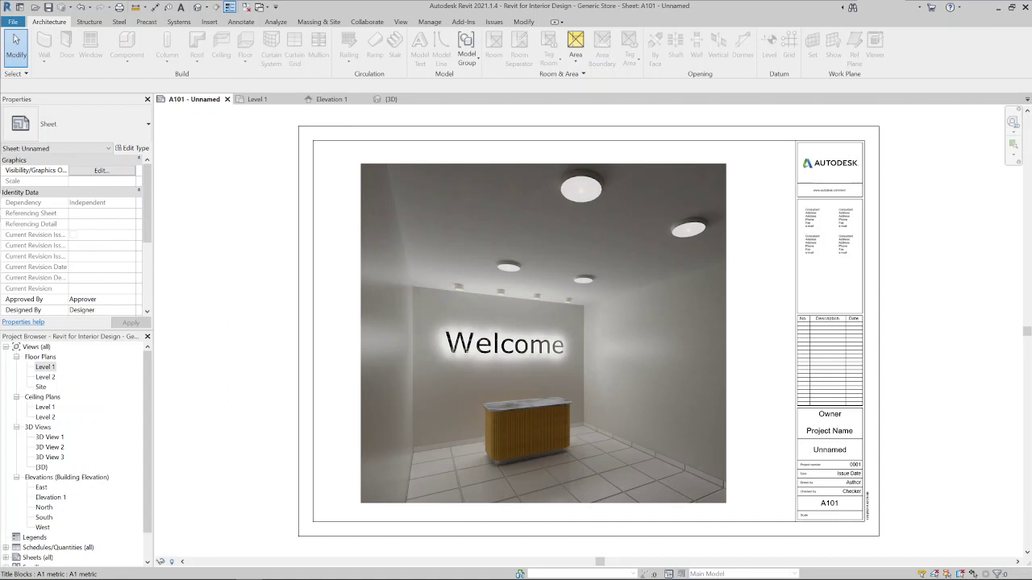
# Switch from the A101 sheet to the Generic Store's Level 1 floor plan
pyautogui.click(268, 103)
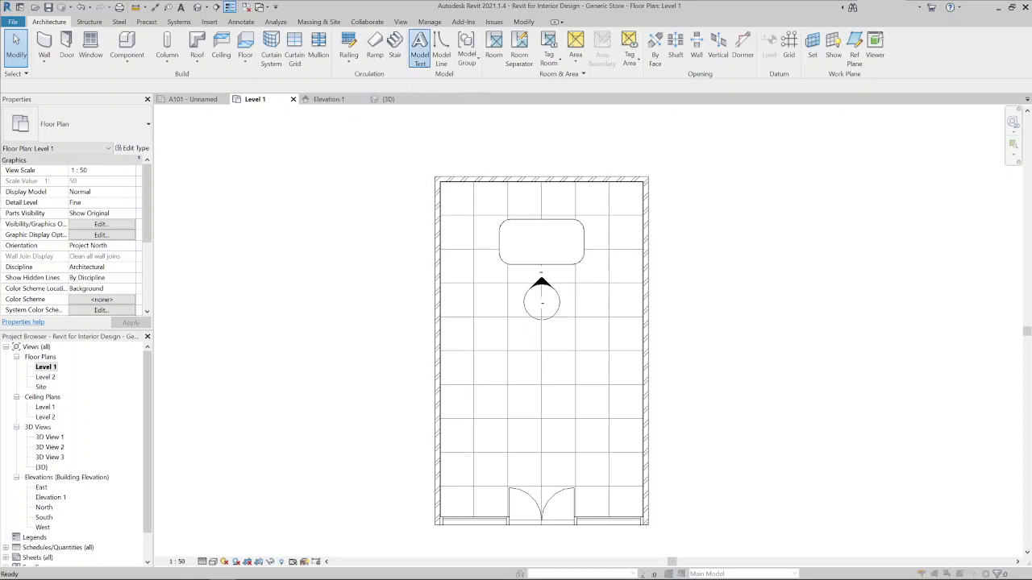
# Place 600mm Arial model text 'Revit Interior Design' across the store's upper area
pyautogui.click(419, 49)
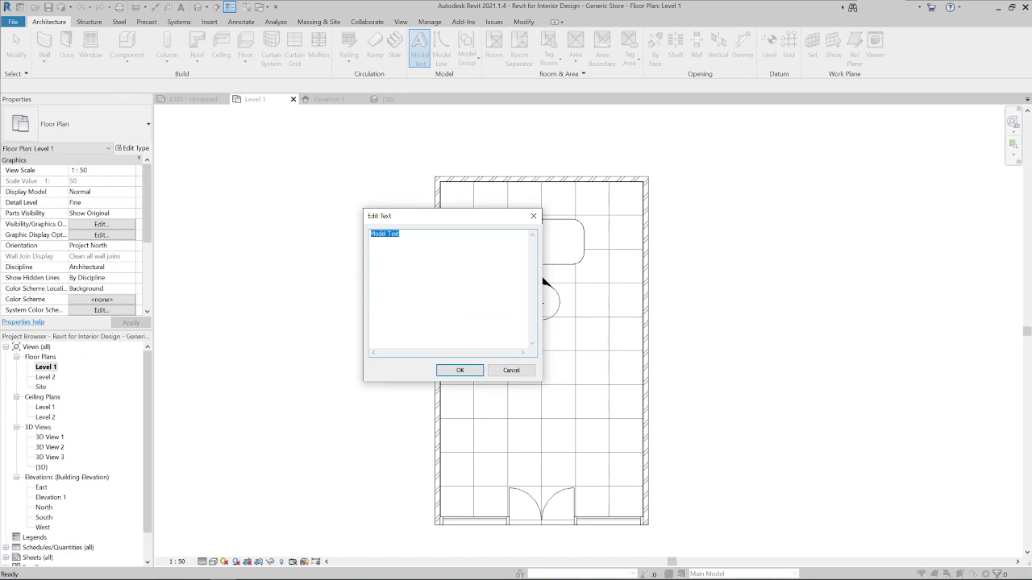
pyautogui.write('Revit Interior Design')
pyautogui.click(459, 370)
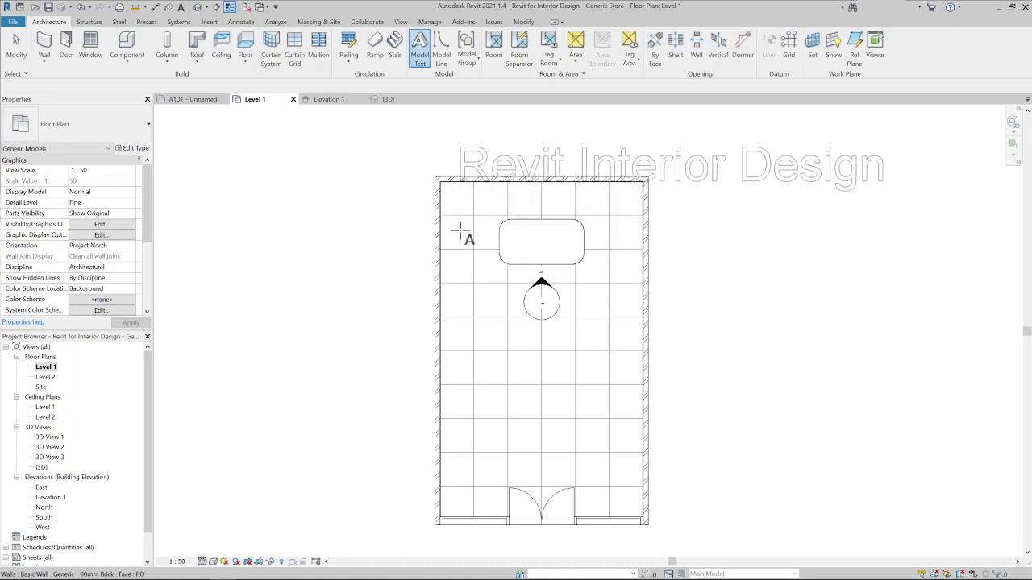
pyautogui.click(457, 234)
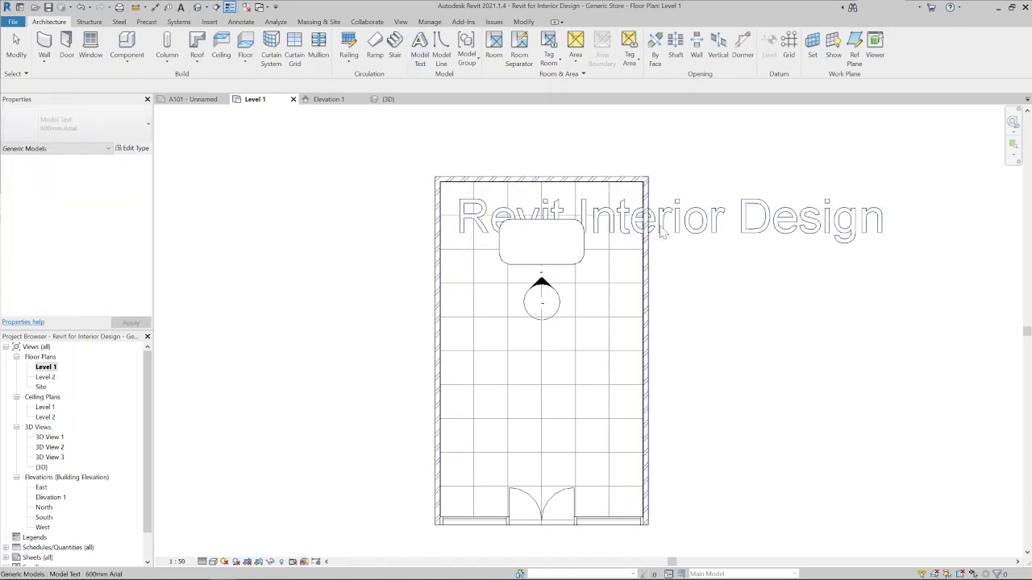
pyautogui.press('Escape')
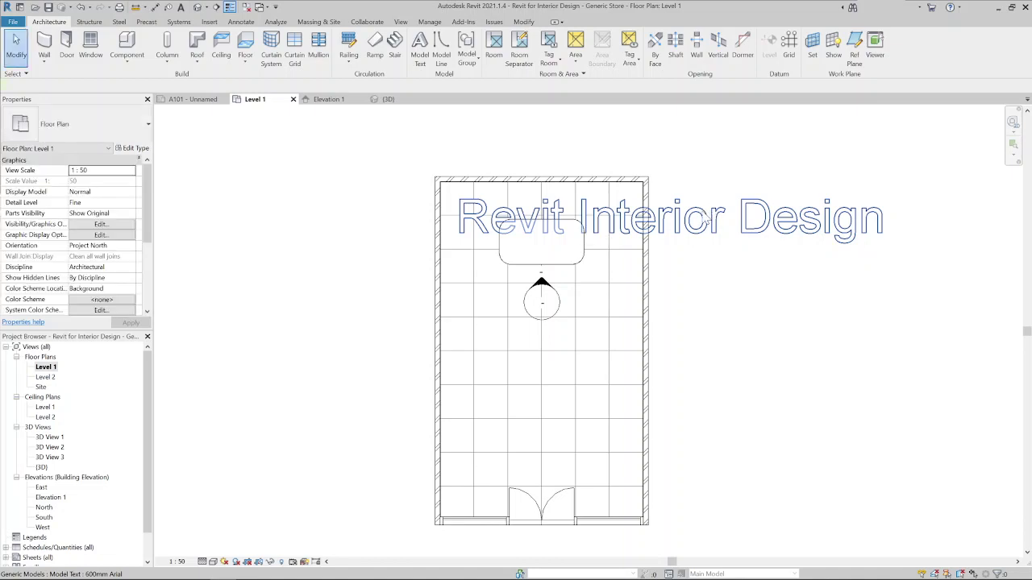
# Change the 'Revit Interior Design' model text to the Model Text : Verdana 200 type
pyautogui.click(661, 195)
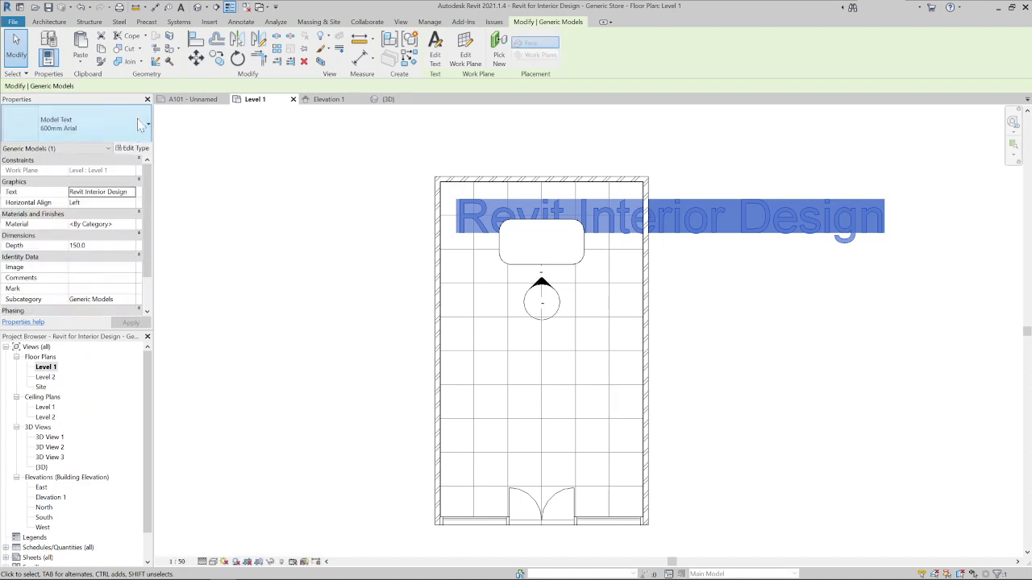
pyautogui.click(140, 126)
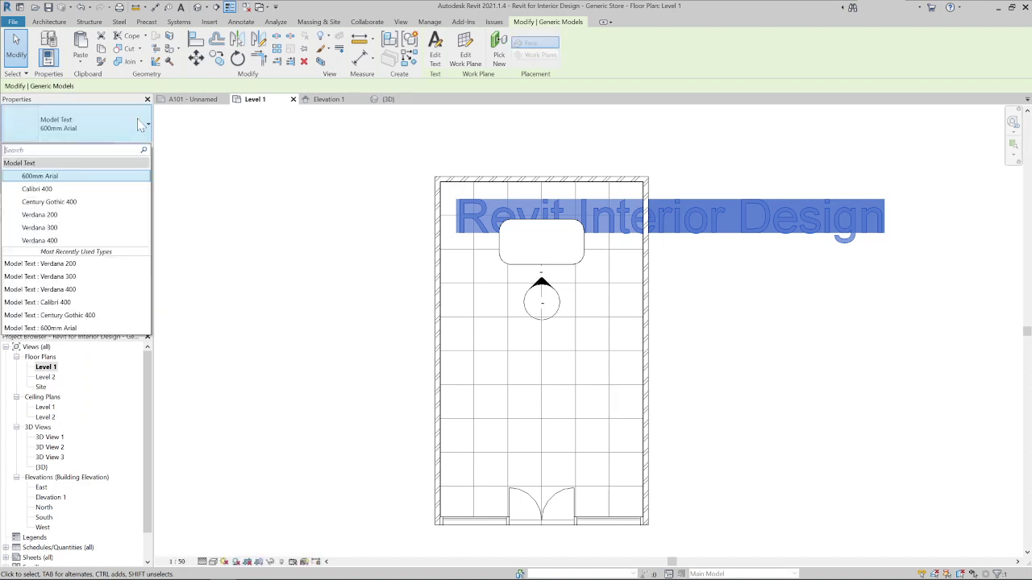
pyautogui.click(40, 214)
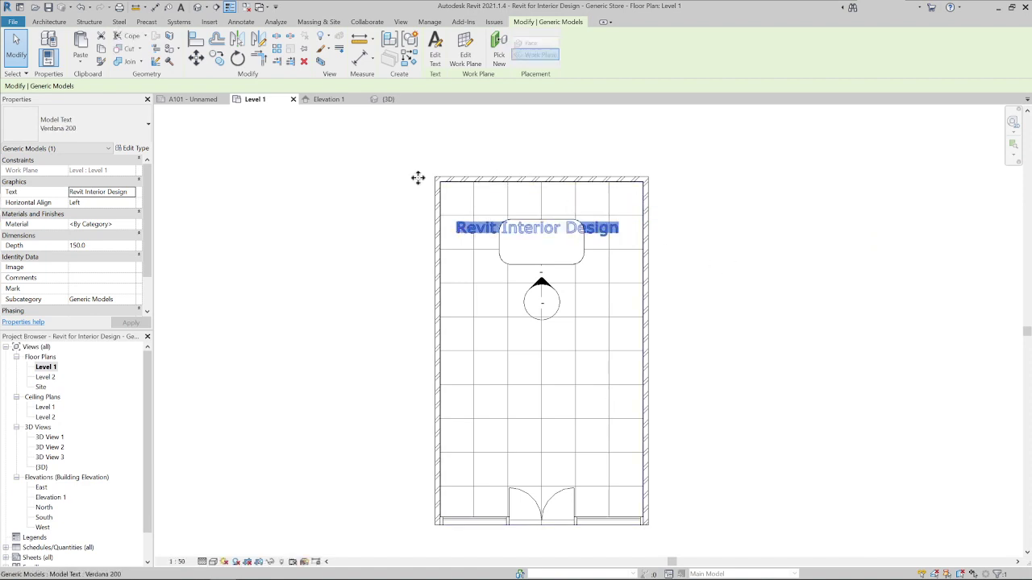
# In Elevation 1, move the model text onto the back wall face with a new work plane
pyautogui.click(328, 100)
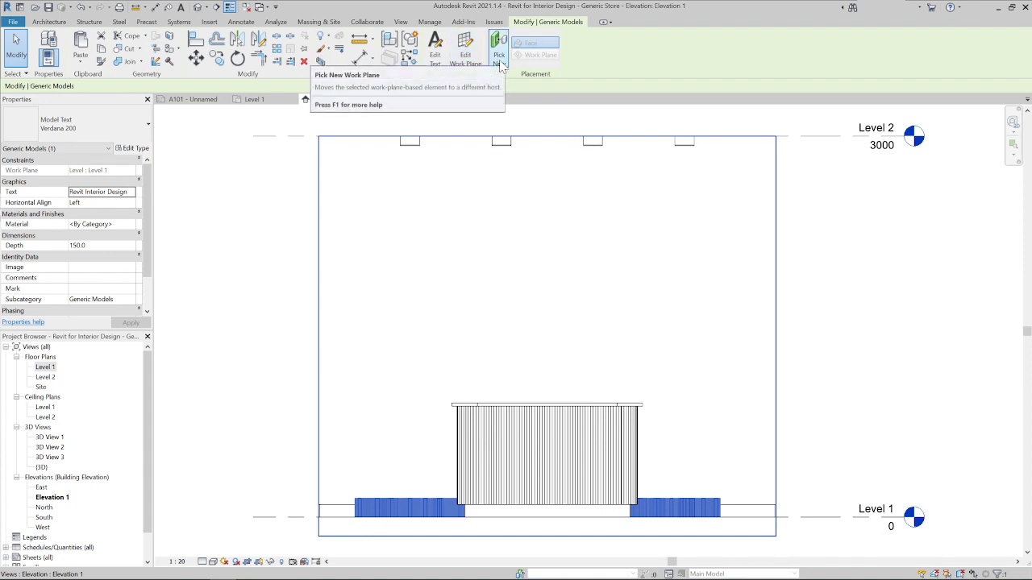
pyautogui.click(499, 52)
pyautogui.click(509, 278)
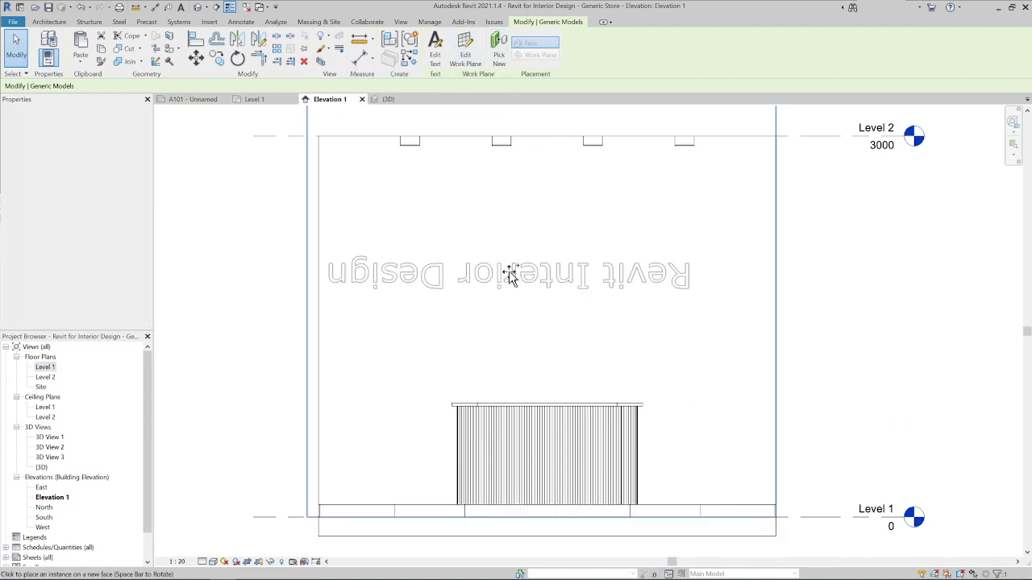
pyautogui.click(581, 271)
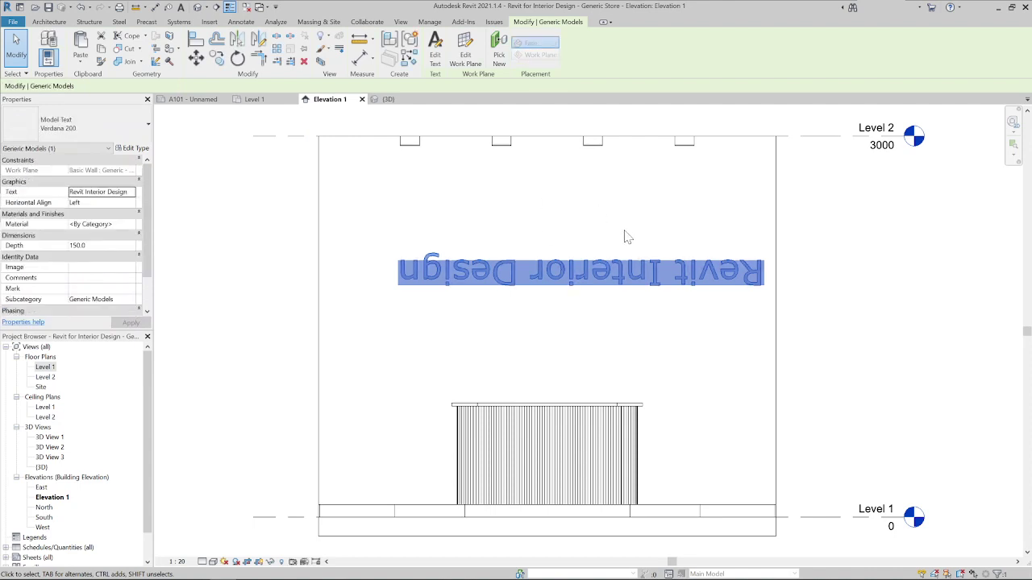
# Rotate the model text 180° so it reads correctly
pyautogui.press('r')
pyautogui.press('o')
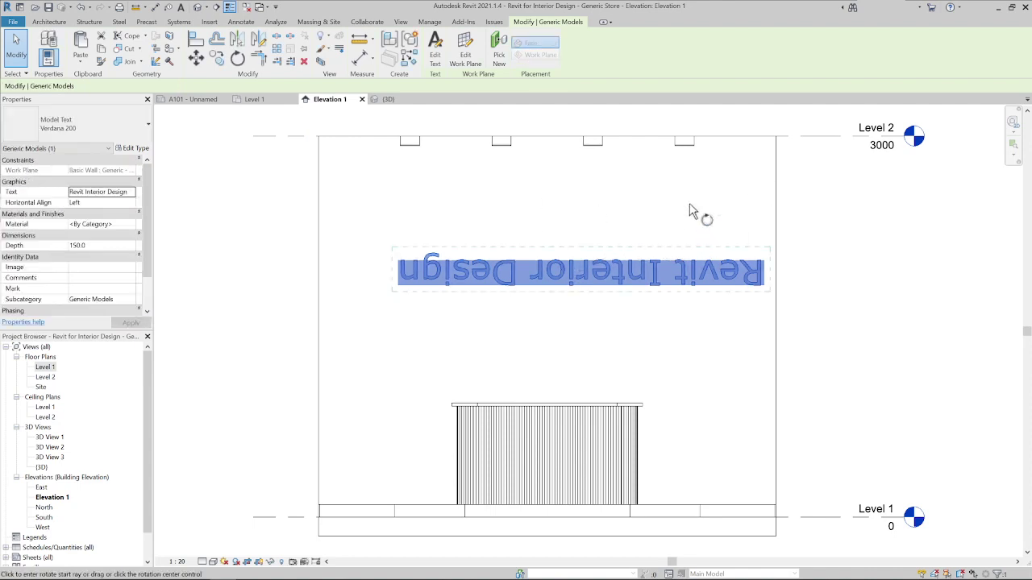
pyautogui.click(690, 205)
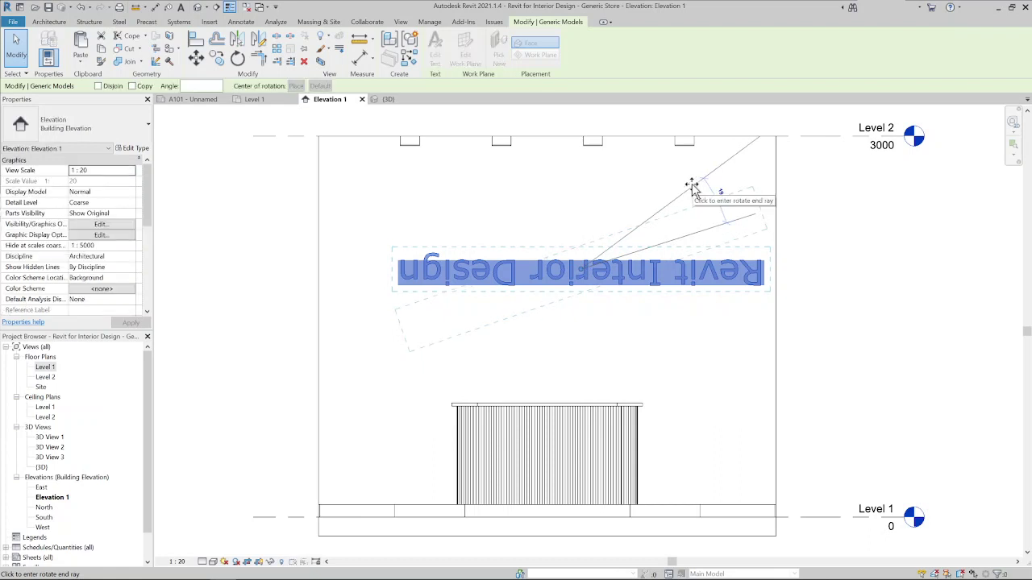
pyautogui.write('180')
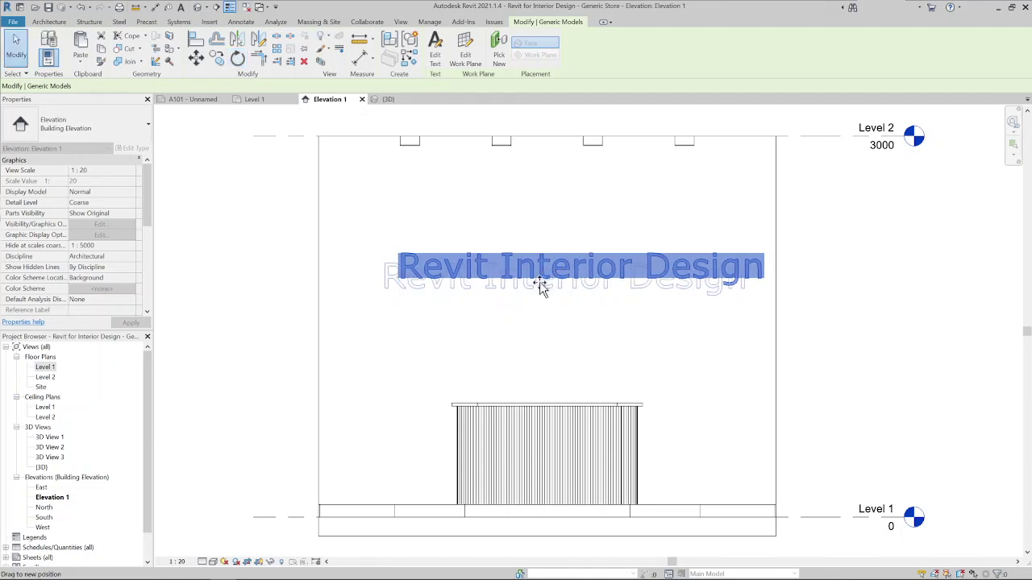
# Add an aligned dimension from Level 1 to the sign text's baseline
pyautogui.click(607, 216)
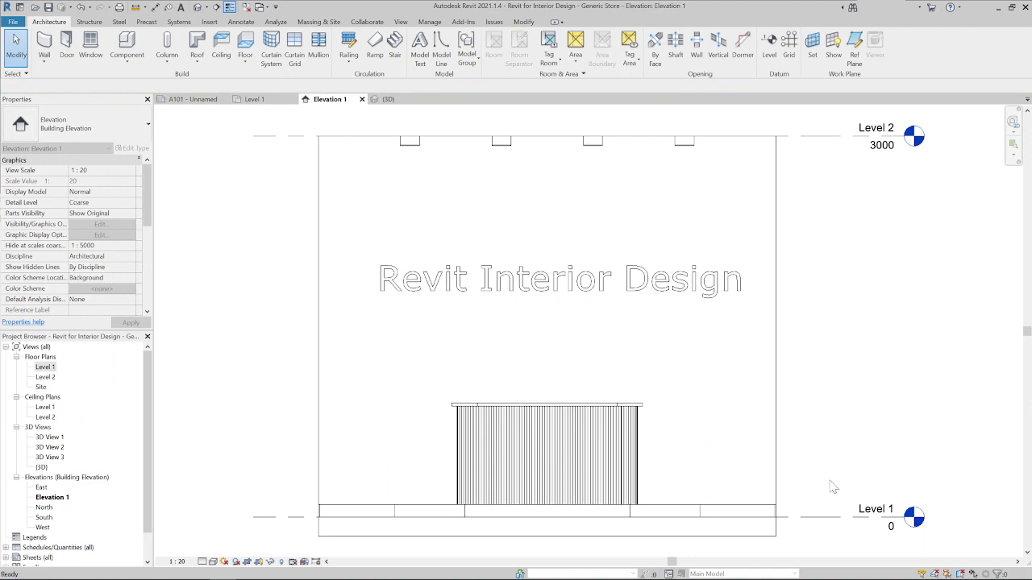
pyautogui.press('d')
pyautogui.press('i')
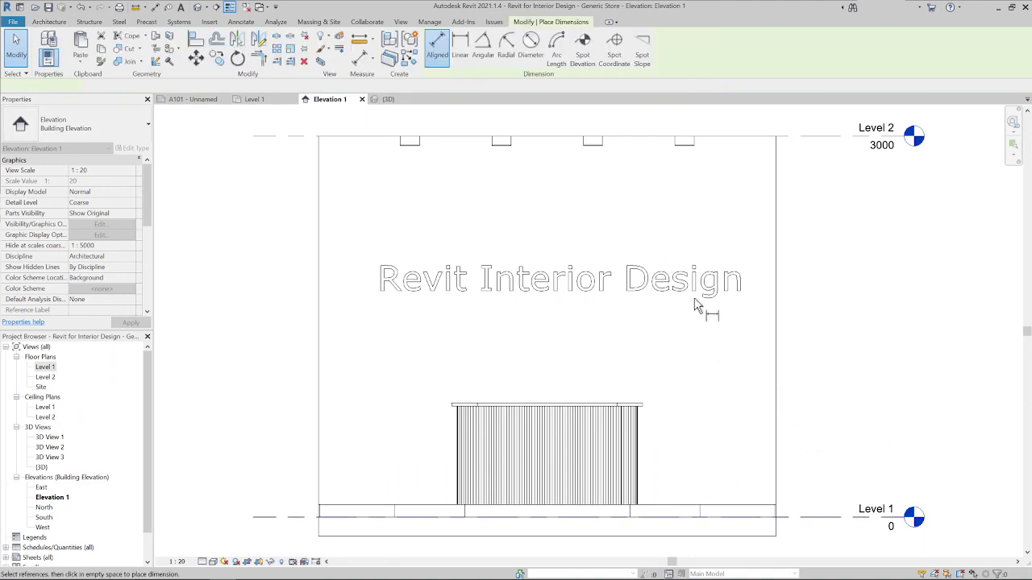
pyautogui.click(733, 304)
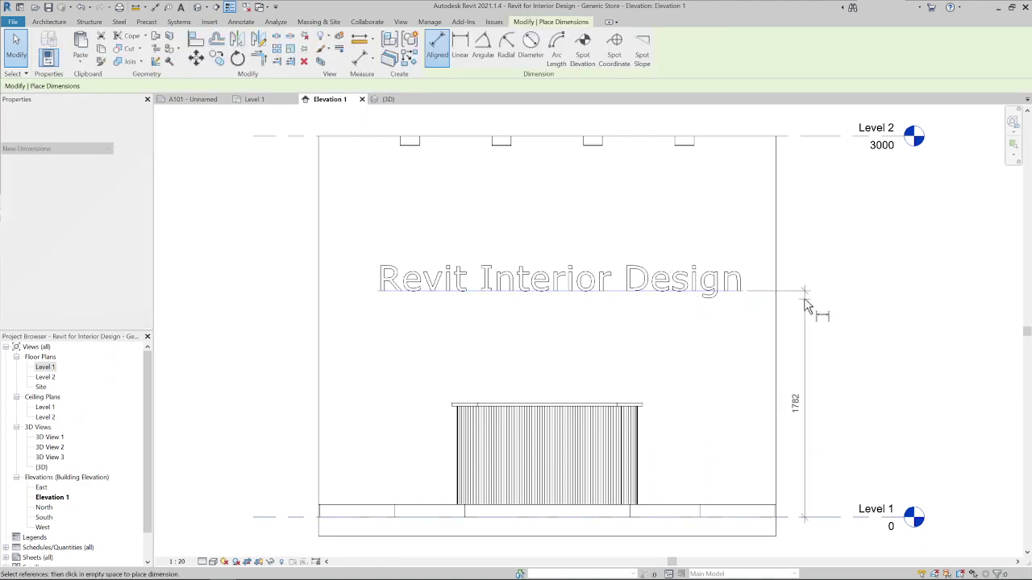
pyautogui.click(810, 304)
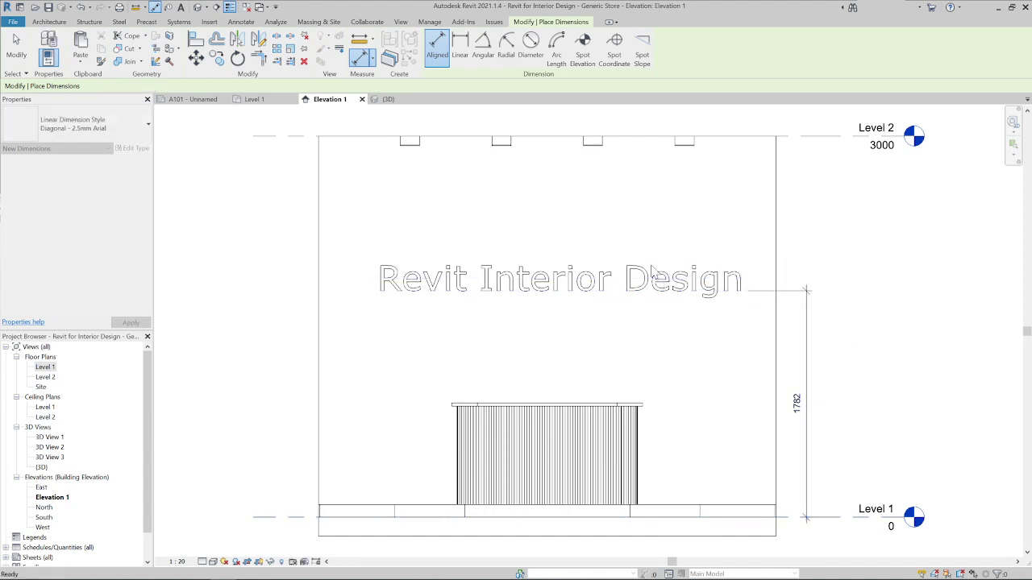
pyautogui.press('Escape')
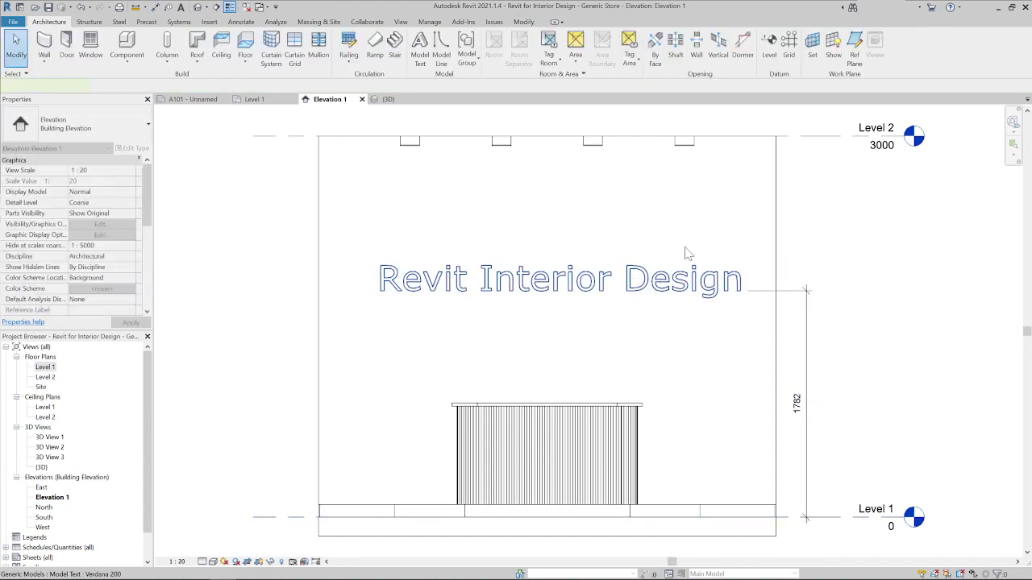
# Set the text's height above Level 1 to 1600 through the dimension value
pyautogui.click(564, 278)
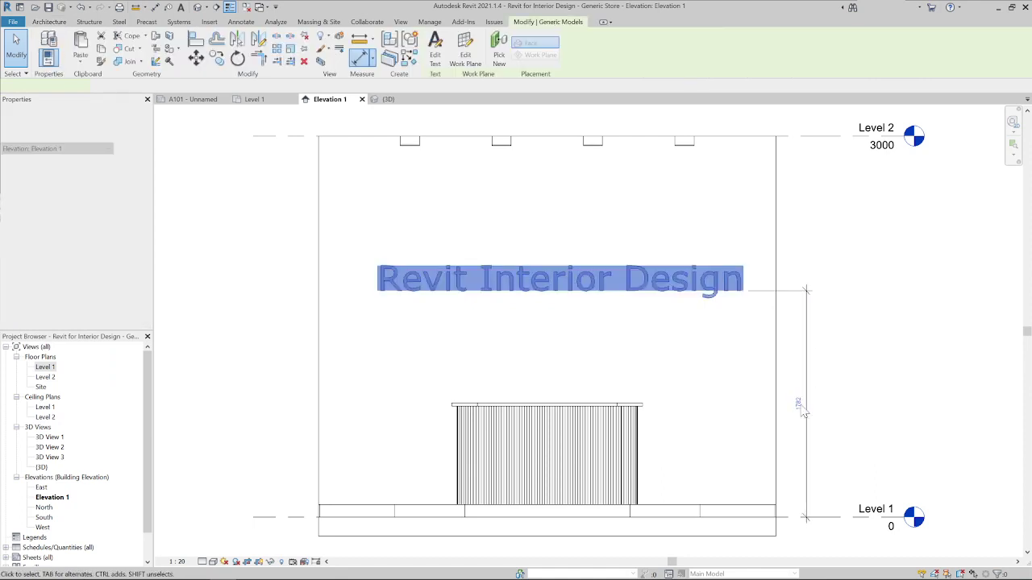
pyautogui.click(796, 401)
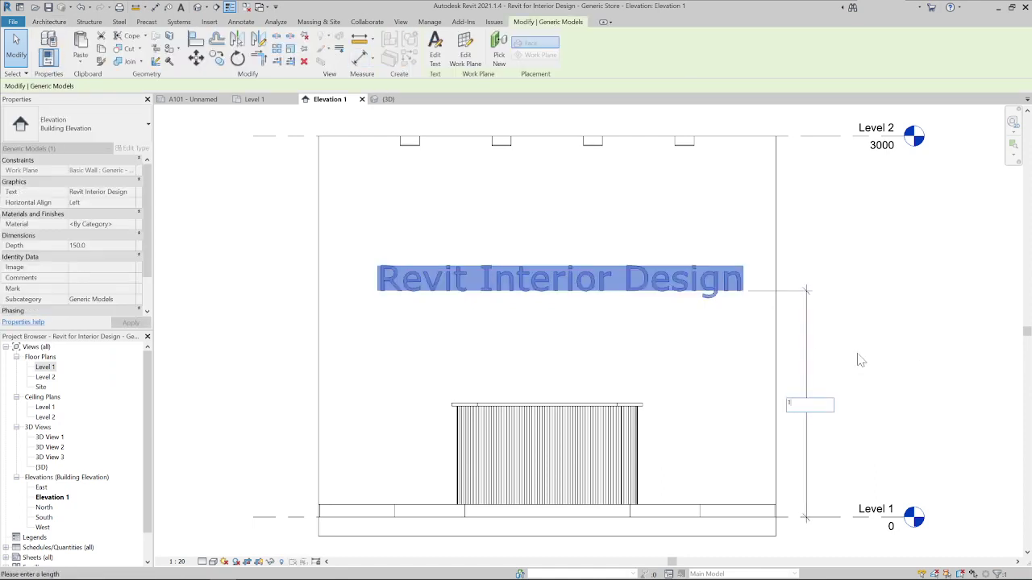
pyautogui.write('1600')
pyautogui.press('Return')
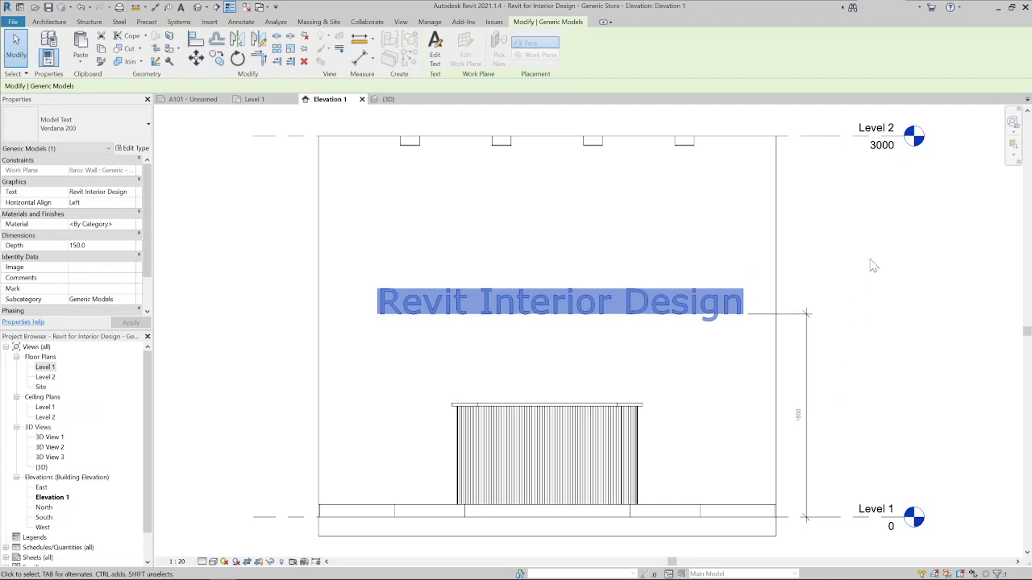
pyautogui.click(465, 250)
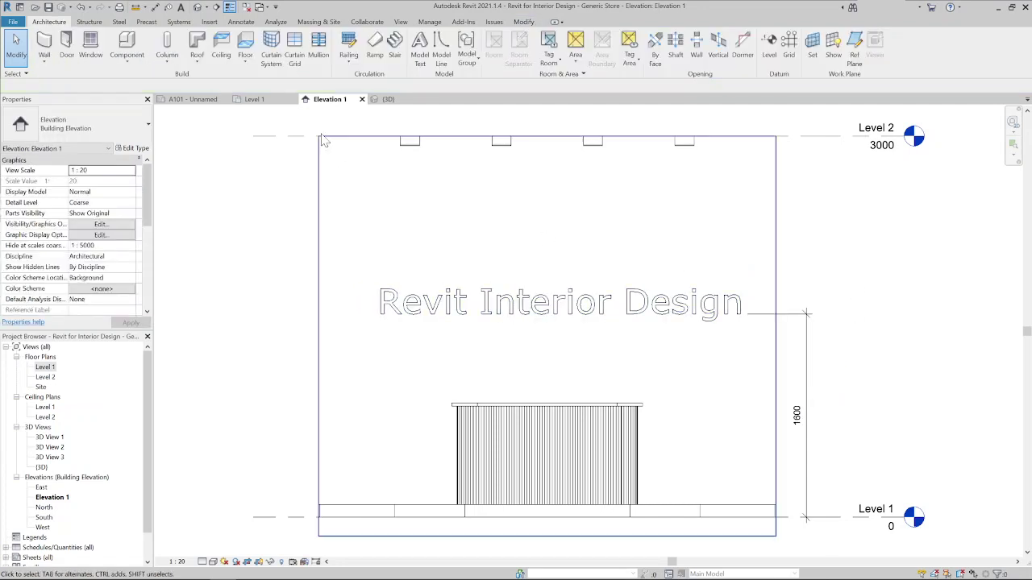
# Return to the Level 1 floor plan and zoom in on the sign along the top wall
pyautogui.click(255, 100)
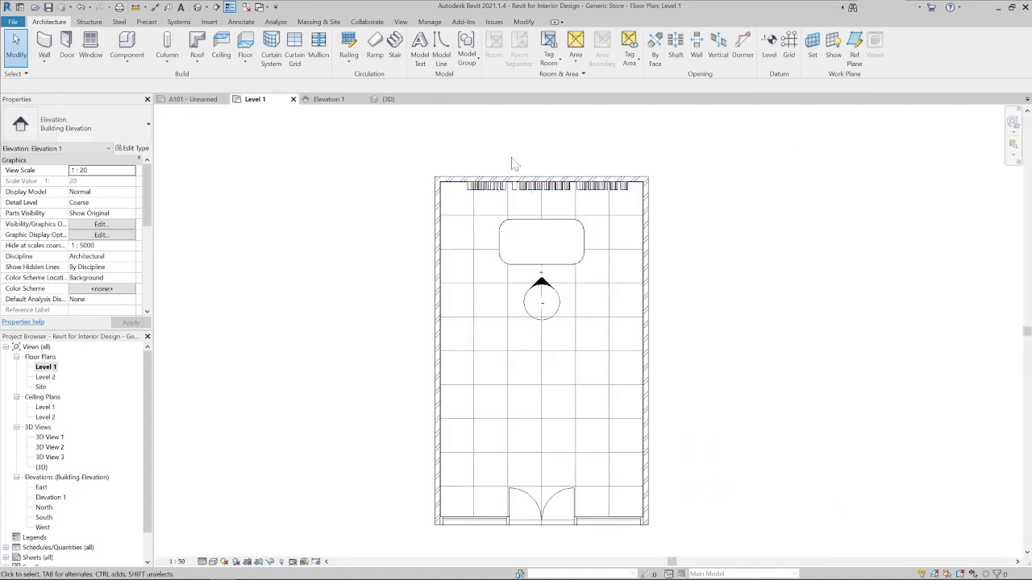
pyautogui.scroll(3, 512, 164)
pyautogui.click(525, 175)
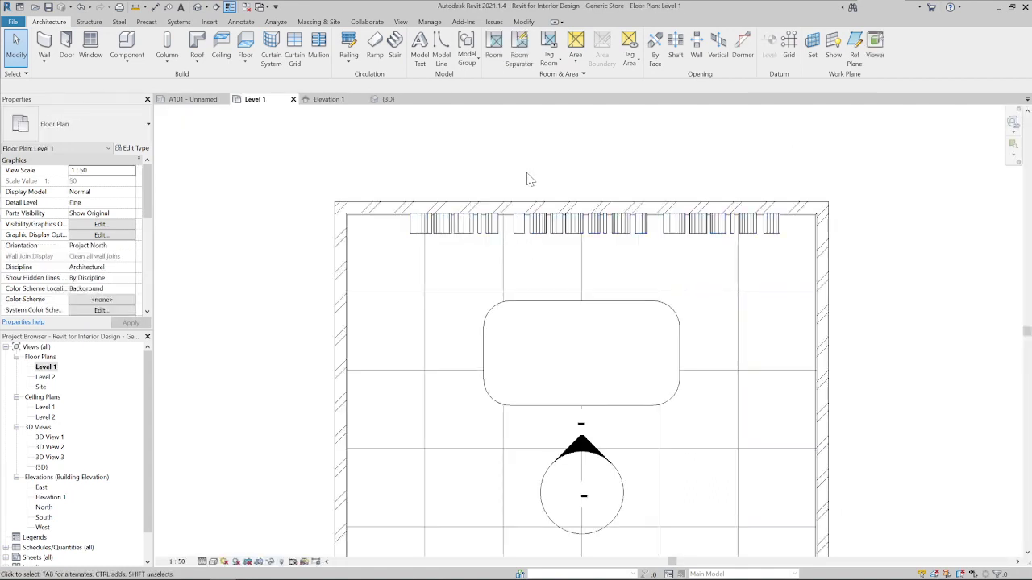
pyautogui.scroll(1, 530, 173)
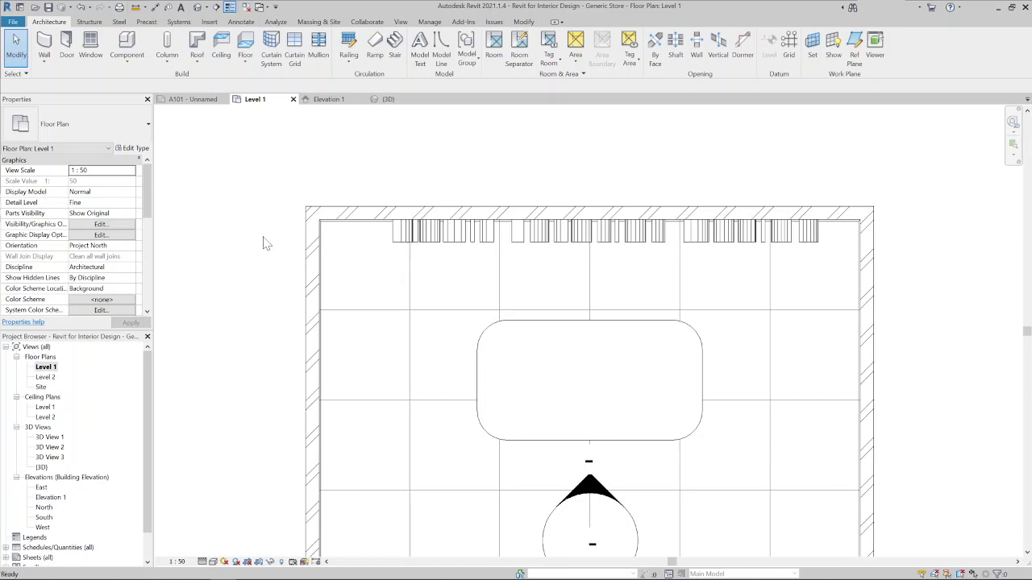
# Draw a horizontal reference plane (RP) across the top wall through the lettering
pyautogui.press('r')
pyautogui.press('p')
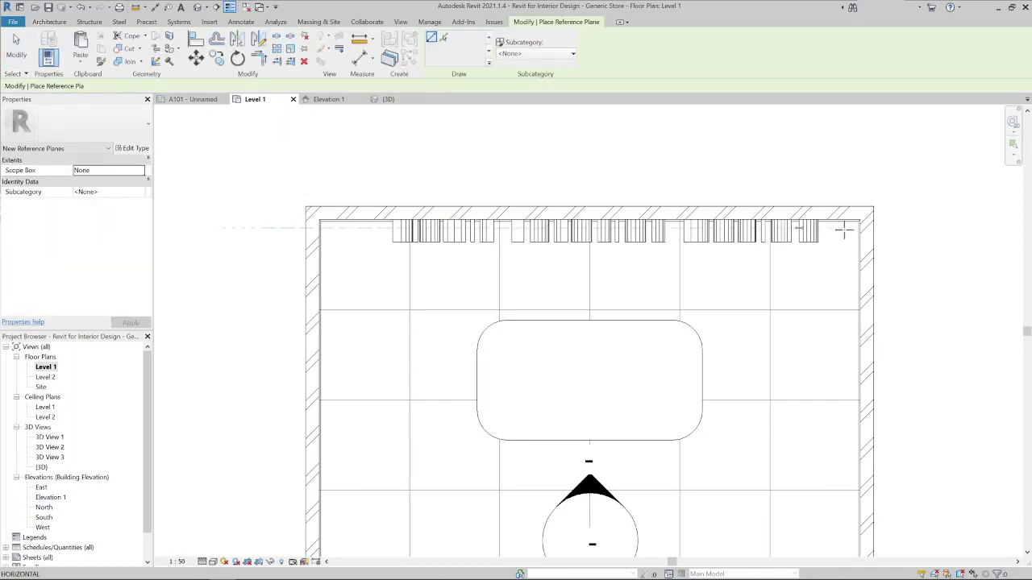
pyautogui.click(886, 228)
pyautogui.click(263, 230)
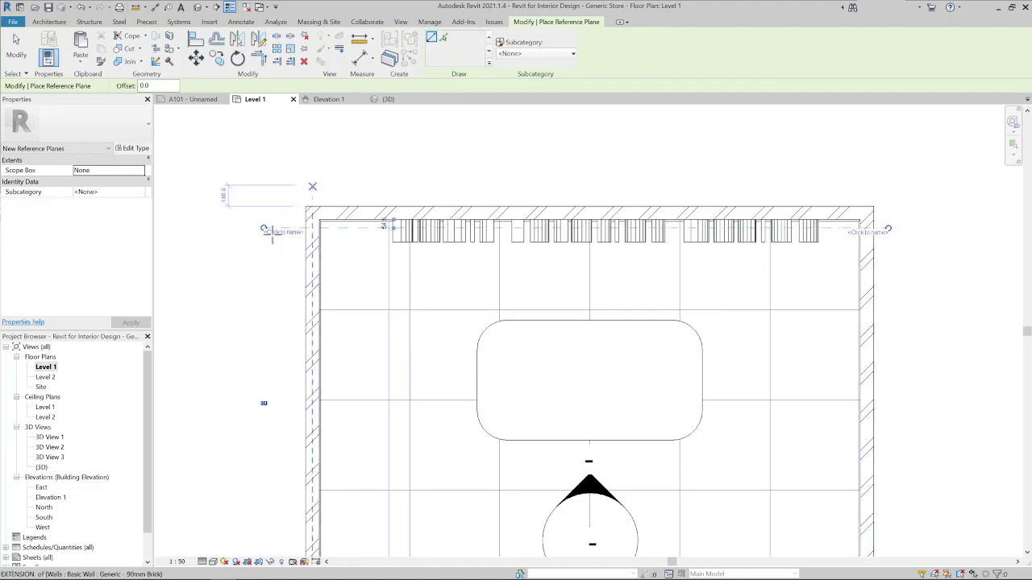
pyautogui.press('Escape')
pyautogui.scroll(3, 266, 245)
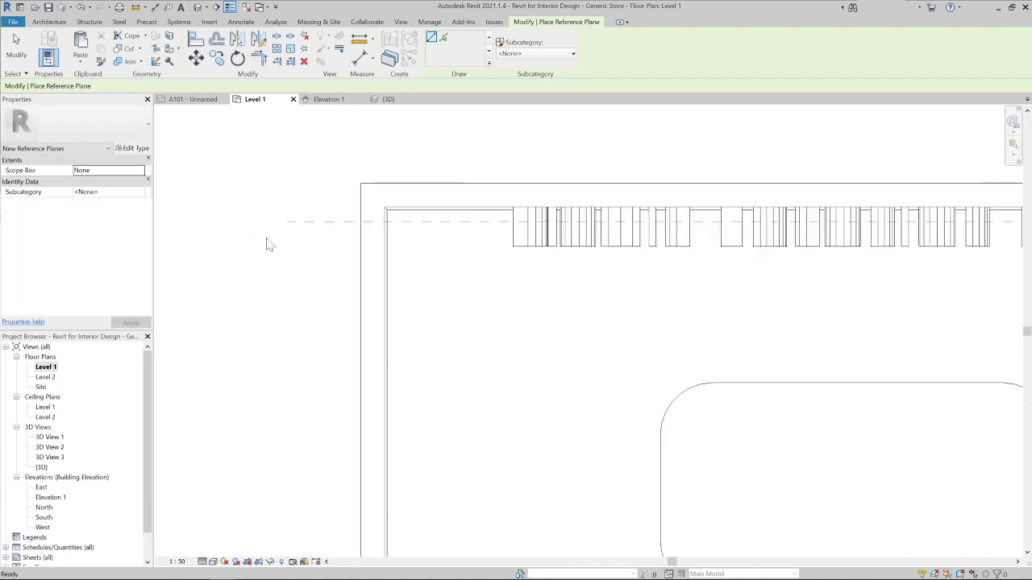
pyautogui.press('Escape')
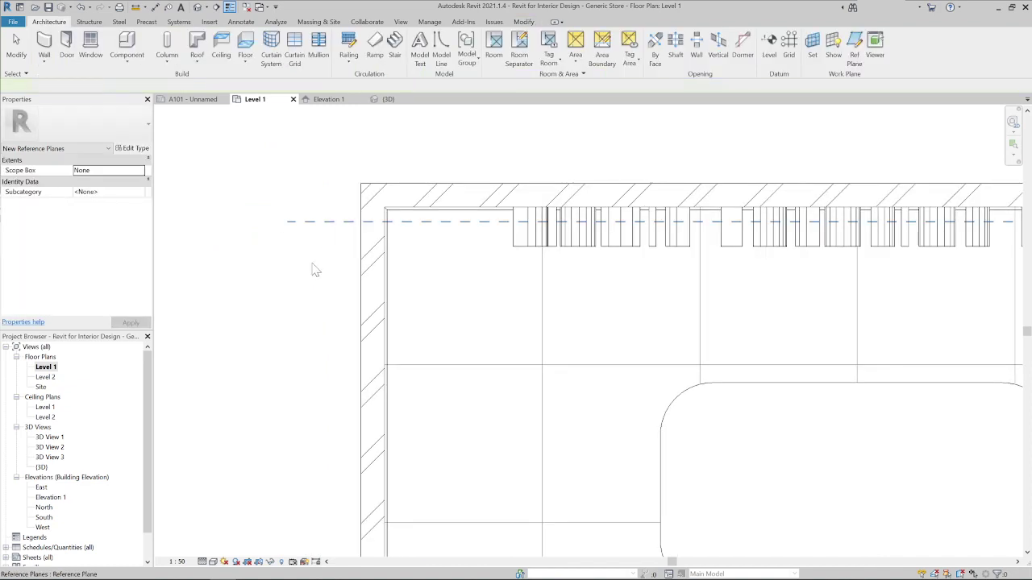
# Select the new reference plane and pick a base point to copy it
pyautogui.click(313, 268)
pyautogui.press('m')
pyautogui.press('v')
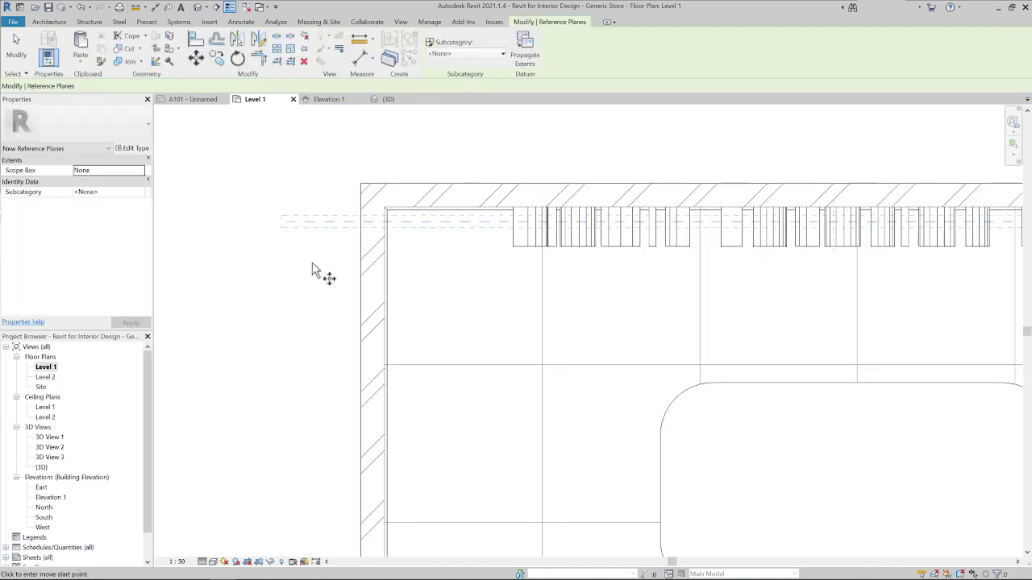
pyautogui.click(313, 276)
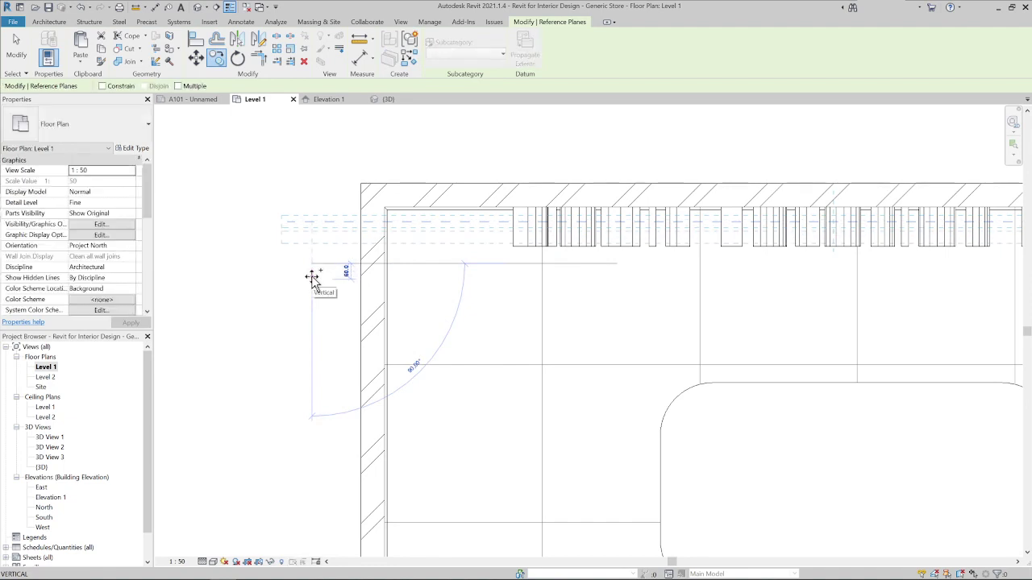
# Place the plane copy below the original and dimension the planes and wall (55, 115)
pyautogui.click(313, 279)
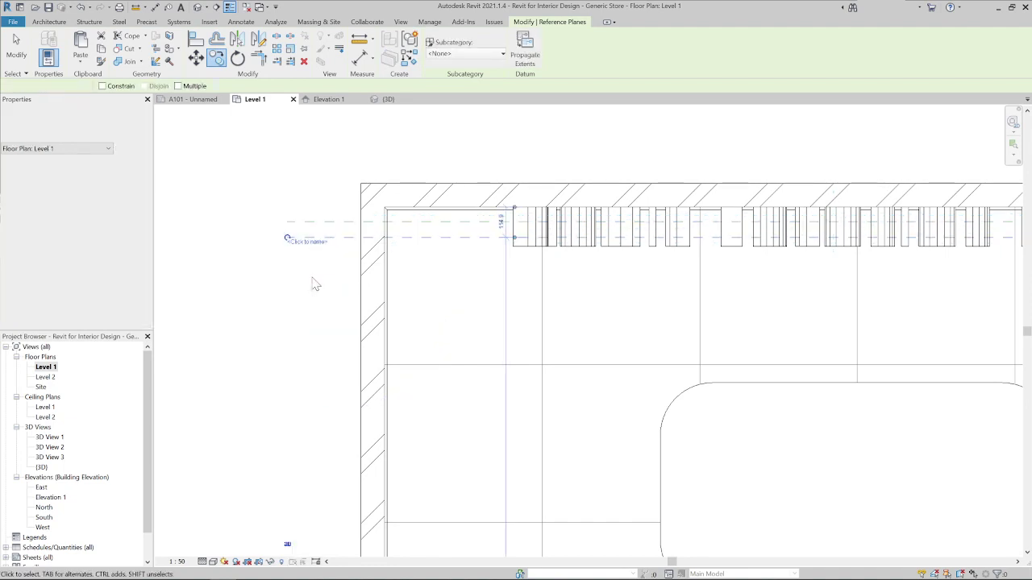
pyautogui.click(300, 178)
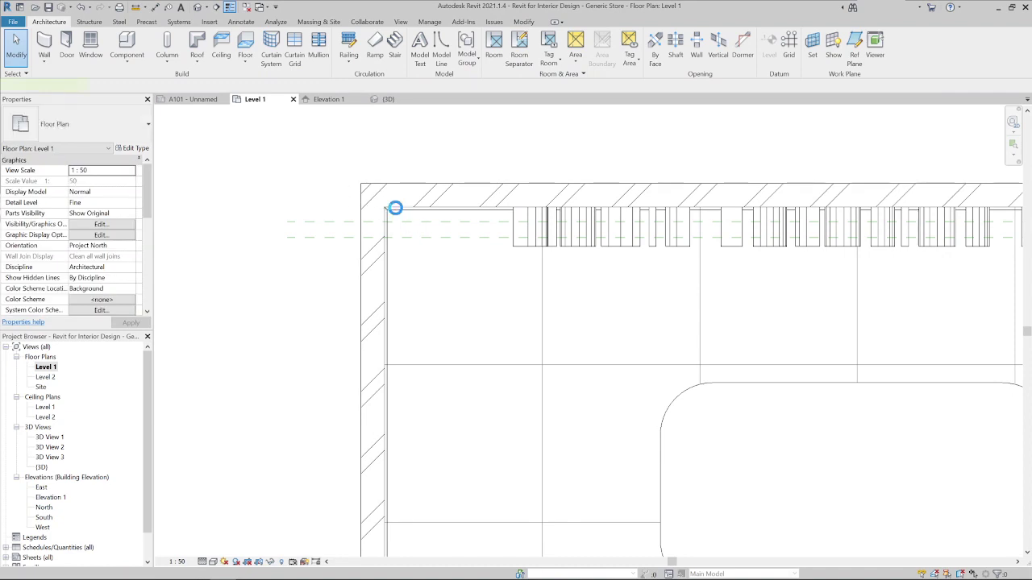
pyautogui.press('d')
pyautogui.press('i')
pyautogui.scroll(2, 395, 216)
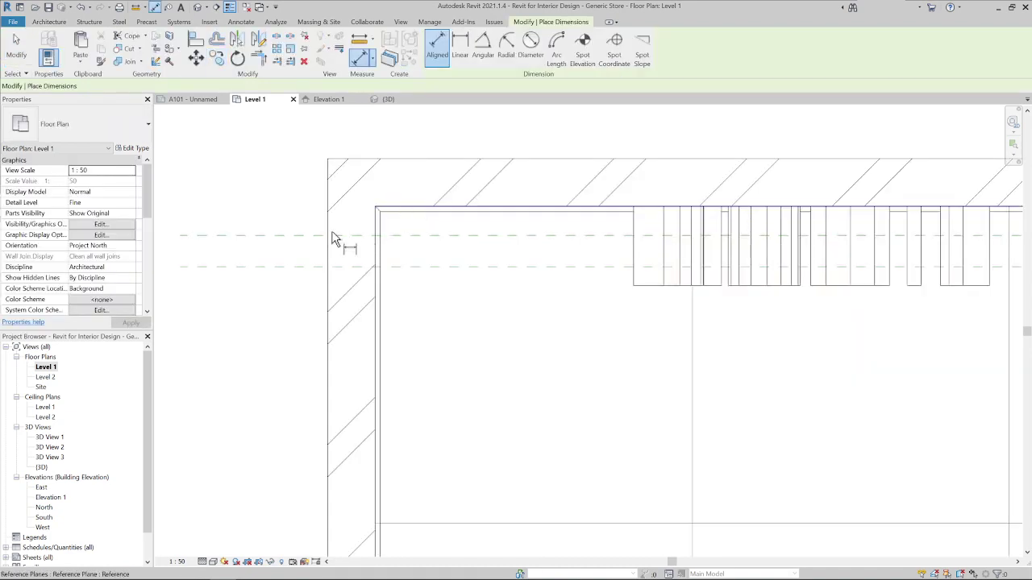
pyautogui.click(322, 234)
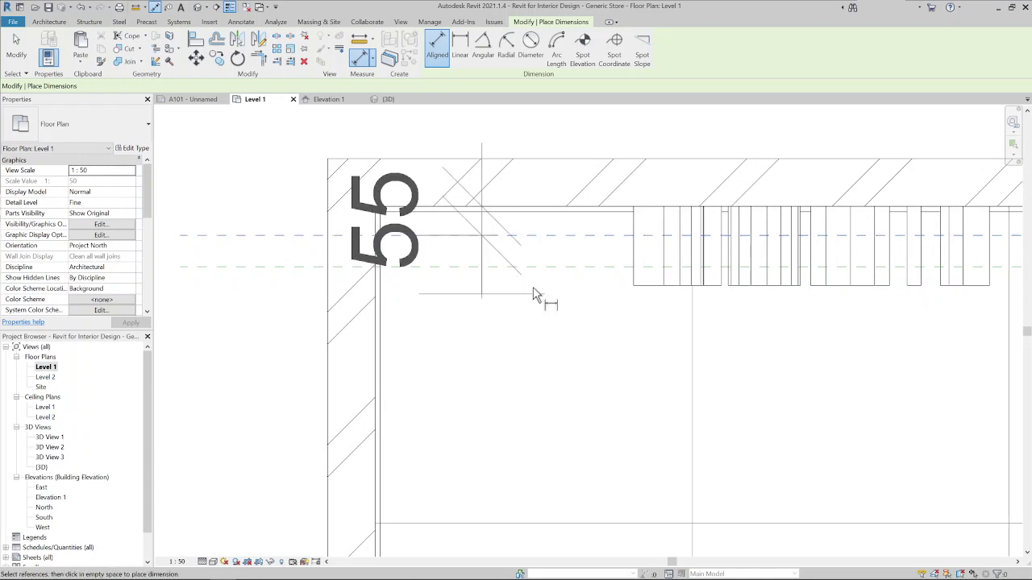
pyautogui.scroll(-3, 499, 291)
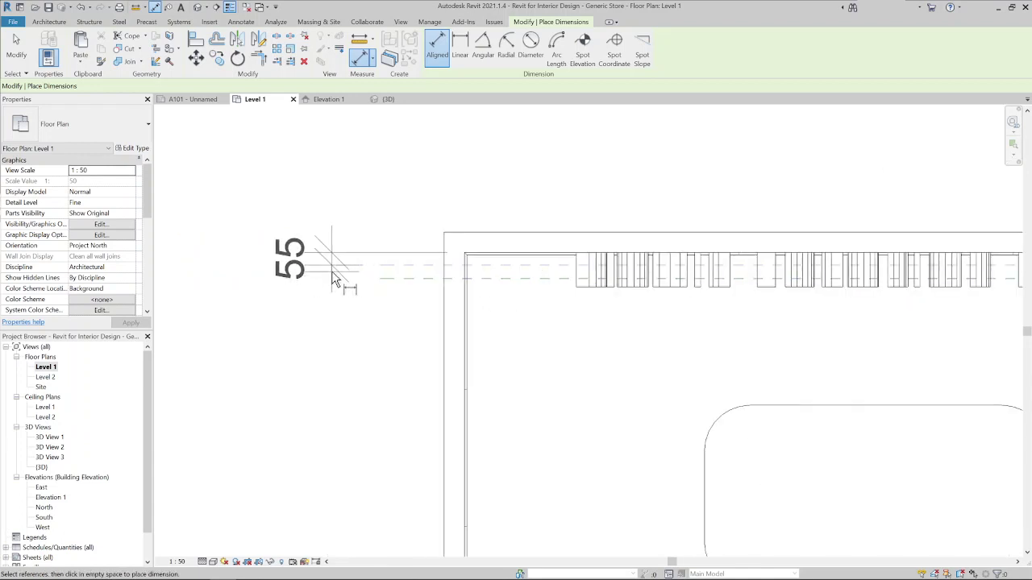
pyautogui.click(331, 271)
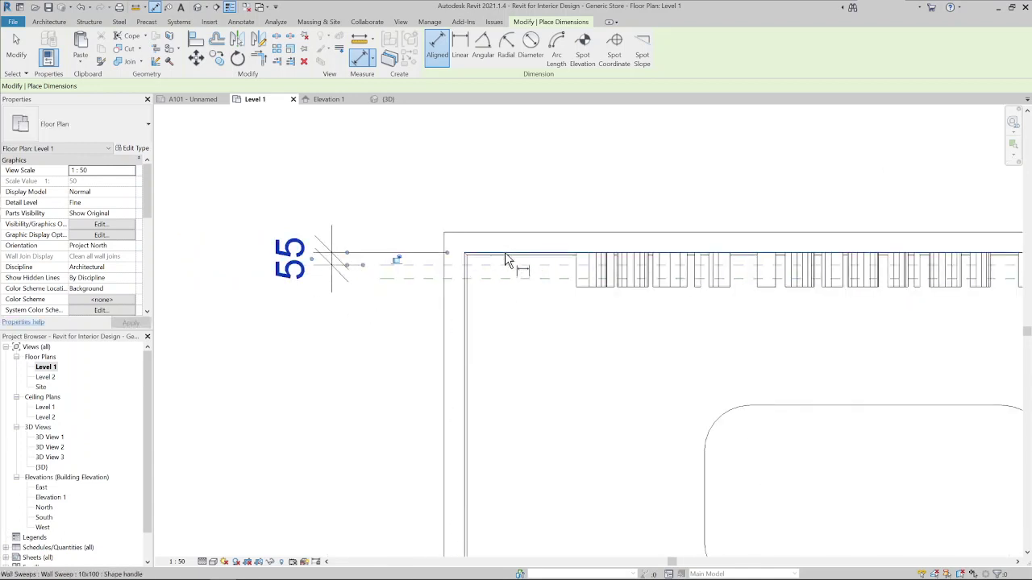
pyautogui.click(507, 290)
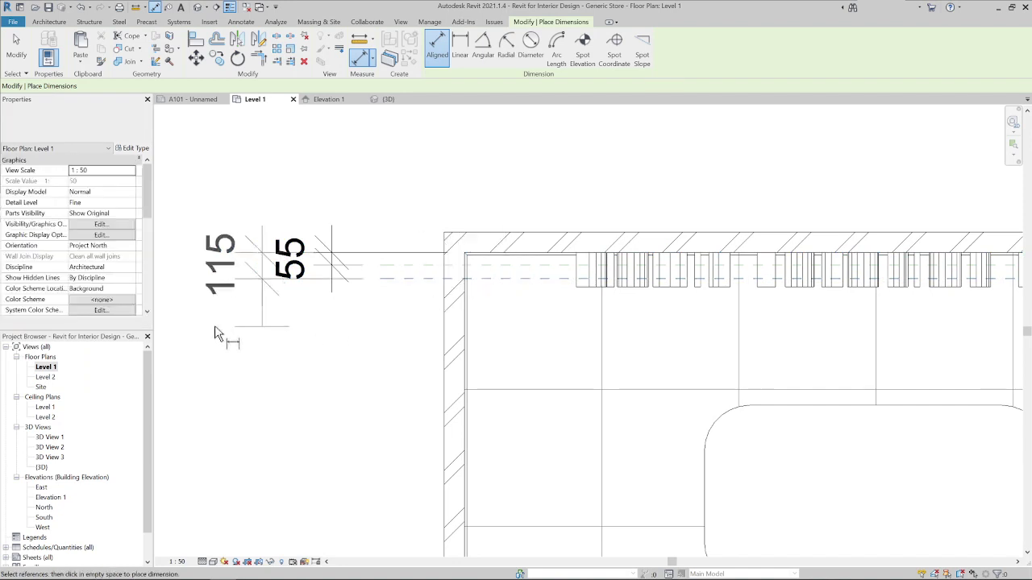
pyautogui.click(216, 335)
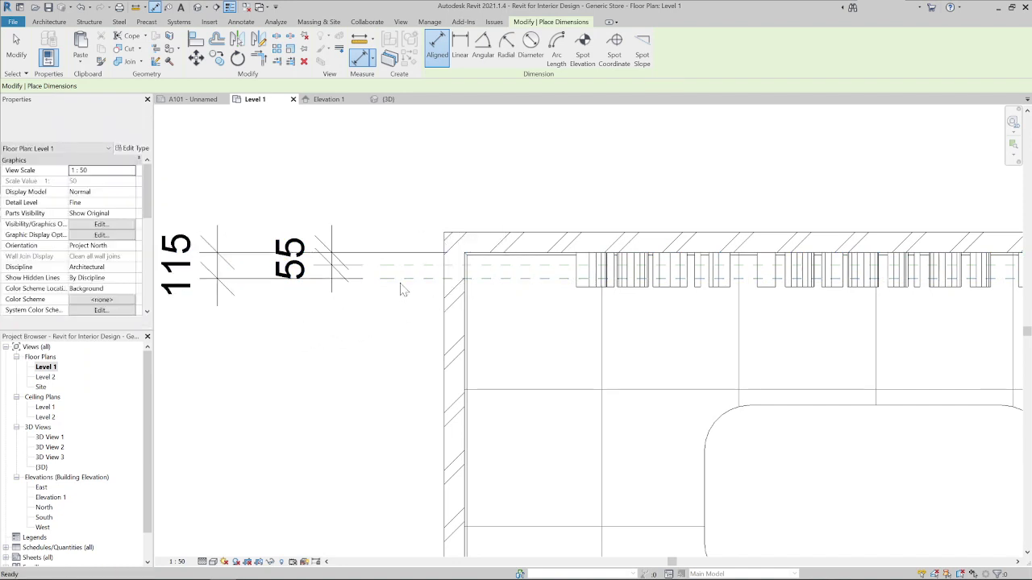
pyautogui.press('Escape')
pyautogui.press('Escape')
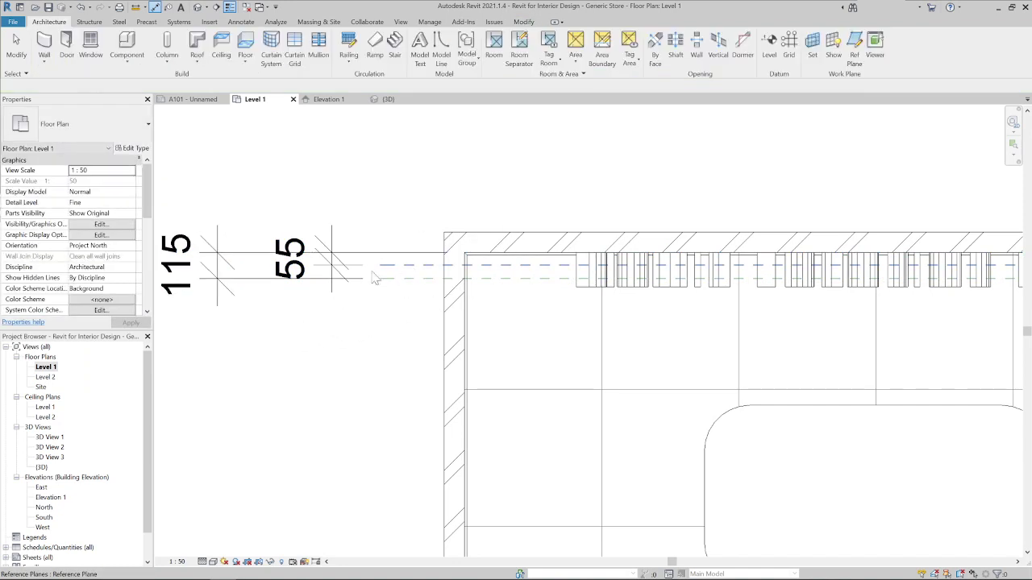
# Set the reference plane spacings to 30 and 50
pyautogui.click(312, 282)
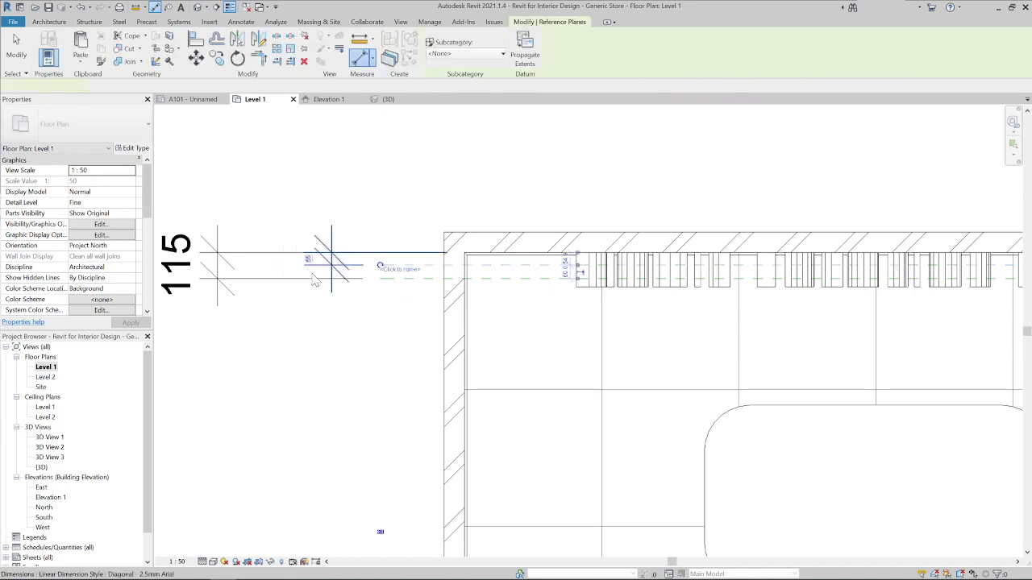
pyautogui.click(302, 258)
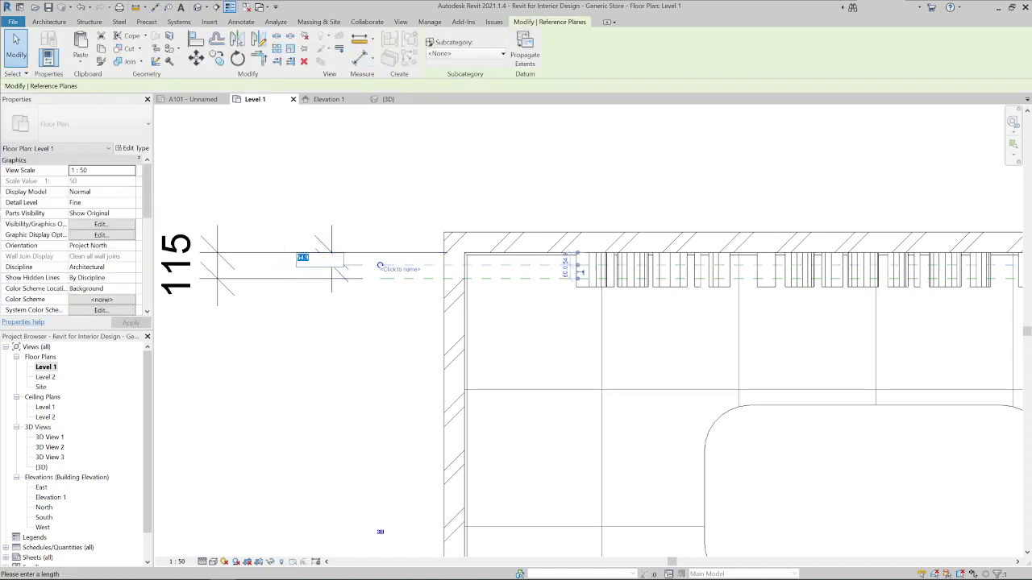
pyautogui.write('30')
pyautogui.press('Return')
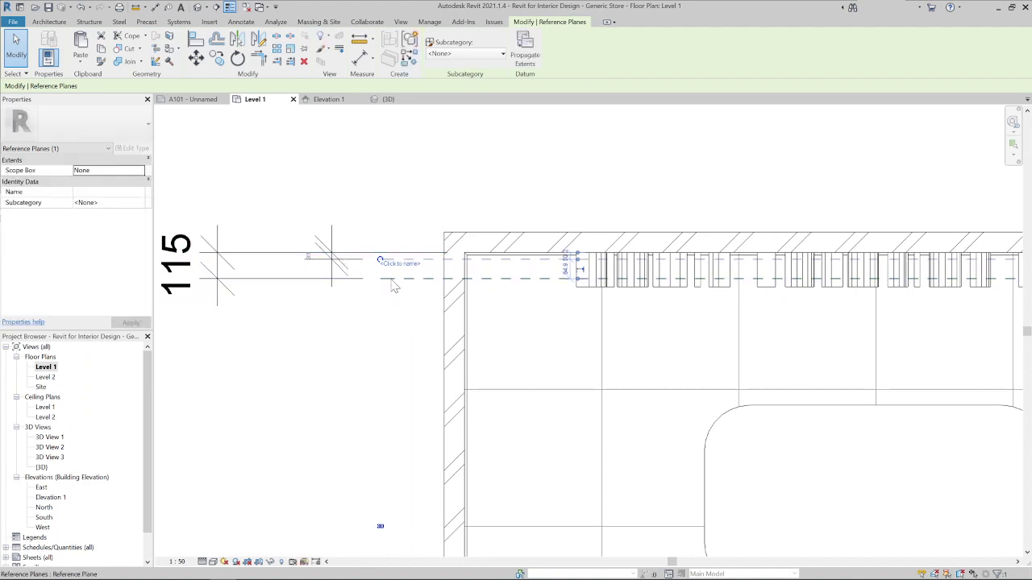
pyautogui.click(229, 341)
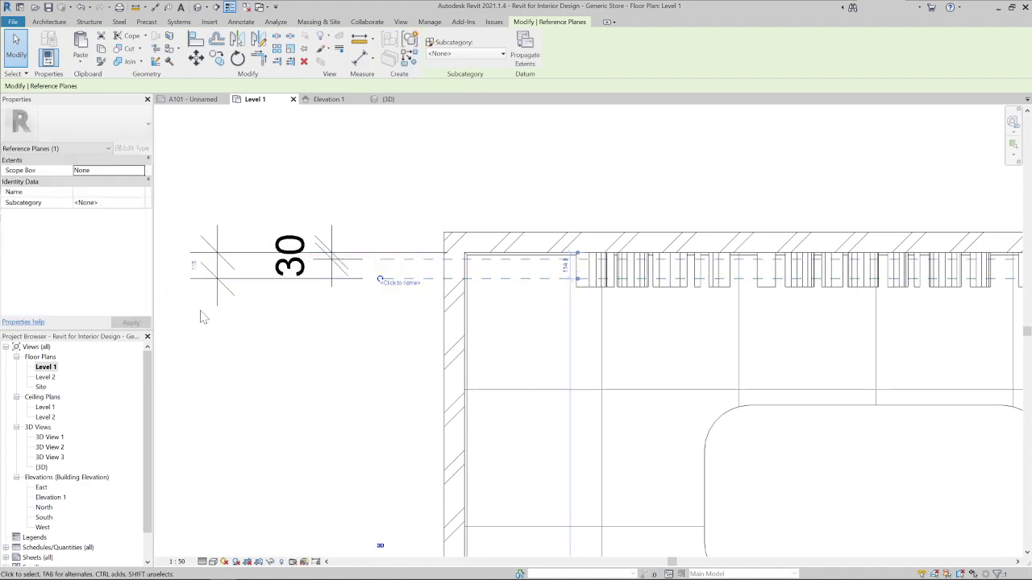
pyautogui.click(195, 266)
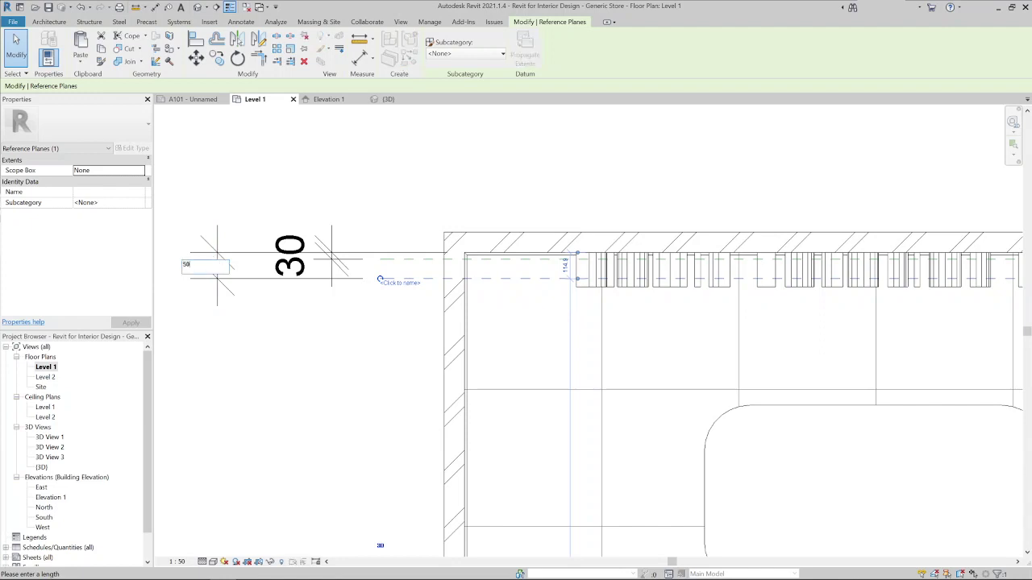
pyautogui.press('Return')
pyautogui.click(379, 150)
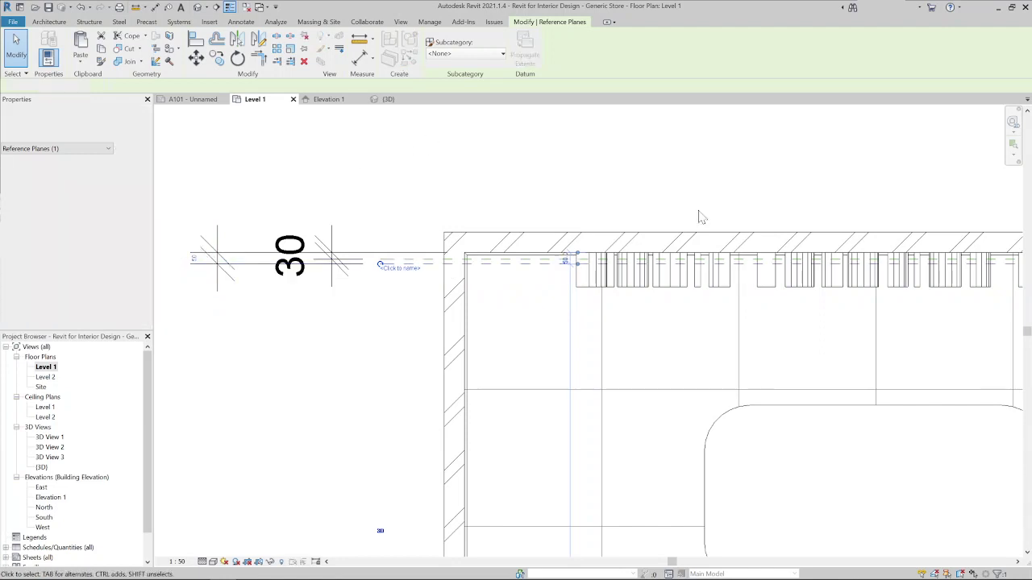
# Change the 'Revit Interior Design' model text's Depth from 150 to 50
pyautogui.click(681, 296)
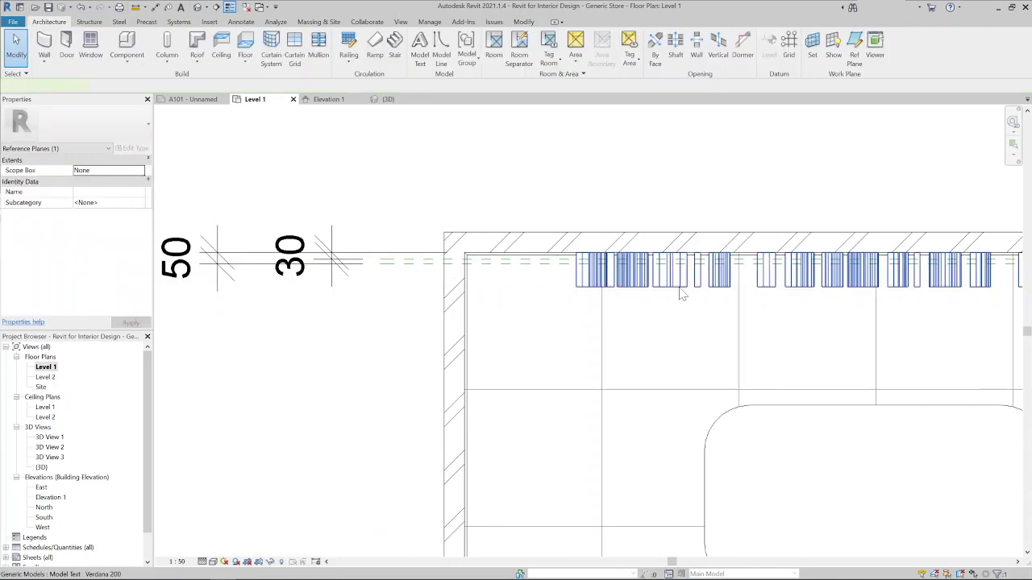
pyautogui.click(613, 278)
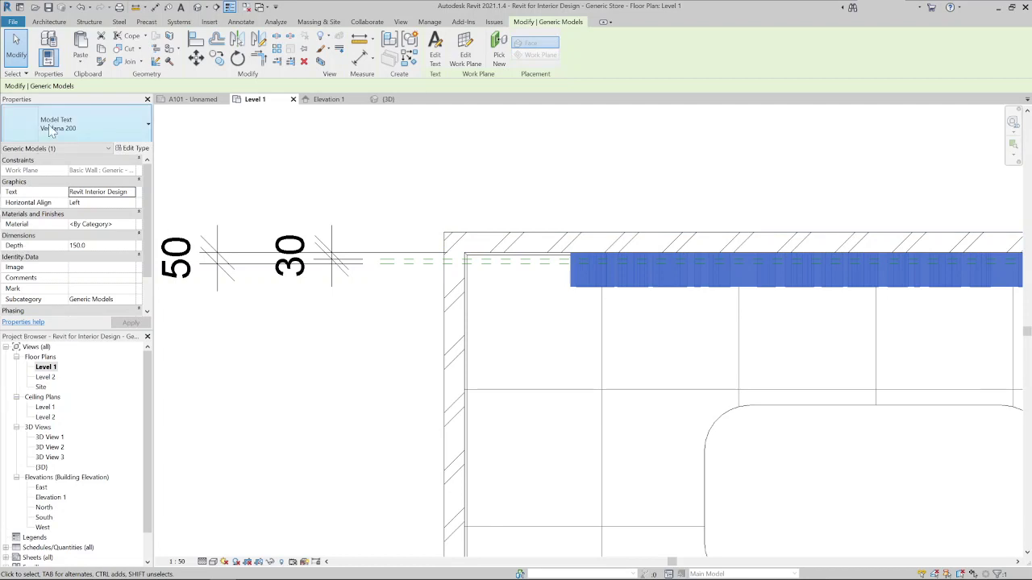
pyautogui.click(90, 245)
pyautogui.moveTo(85, 245); pyautogui.dragTo(69, 245)
pyautogui.write('50.0')
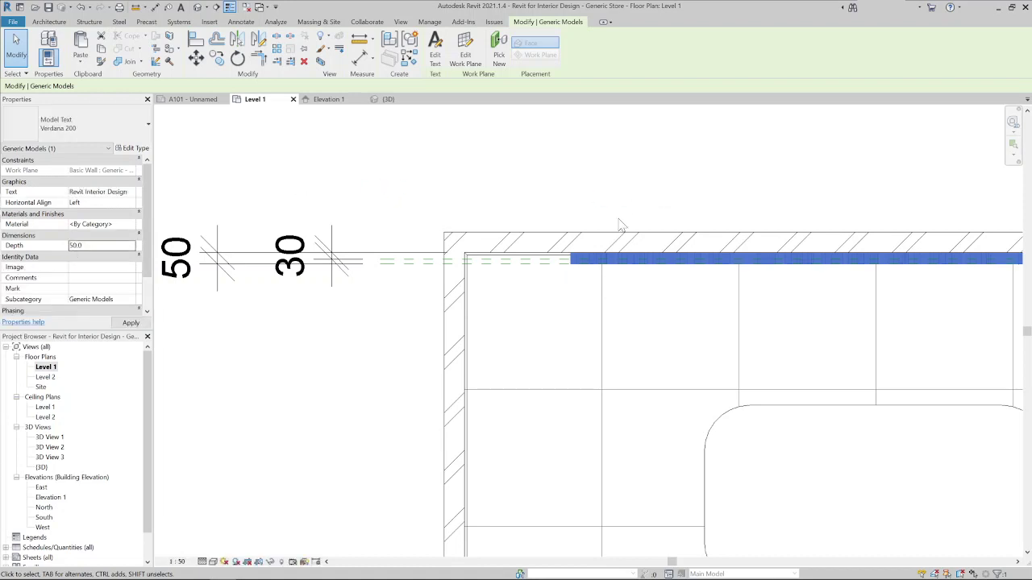
pyautogui.scroll(5, 563, 257)
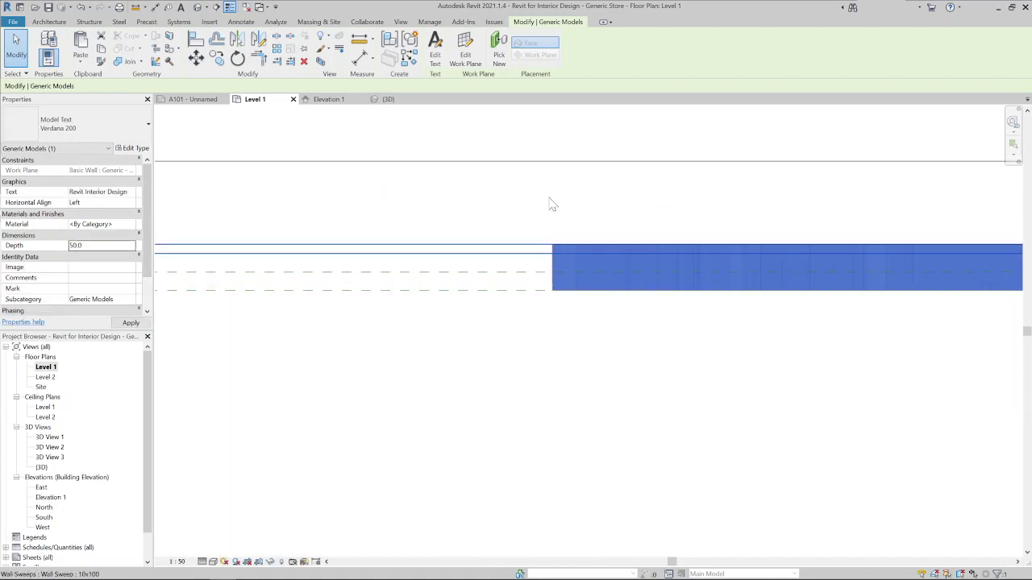
# Make the reference plane in front of the back wall the sign text's work plane
pyautogui.click(473, 54)
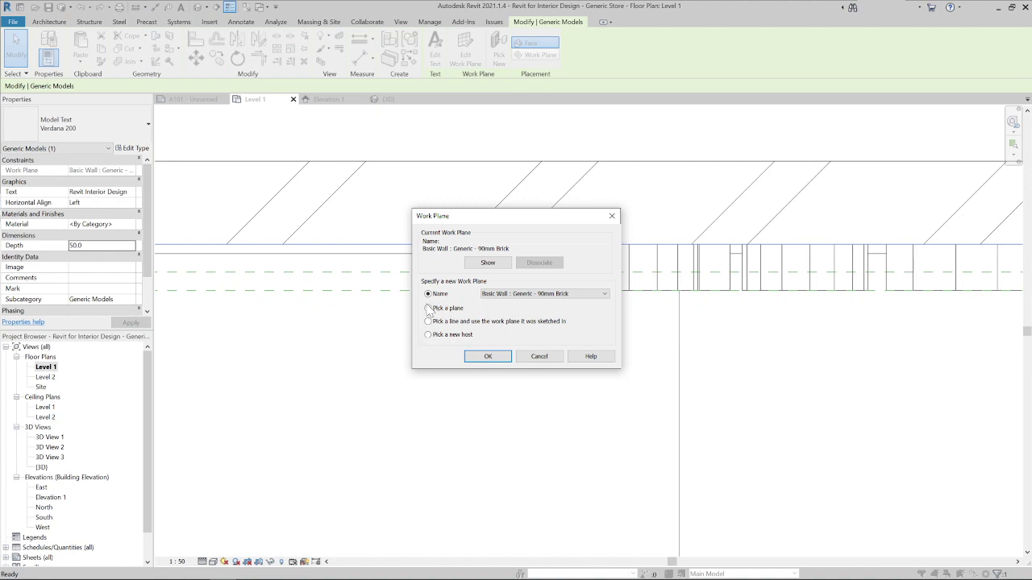
pyautogui.click(429, 309)
pyautogui.click(494, 357)
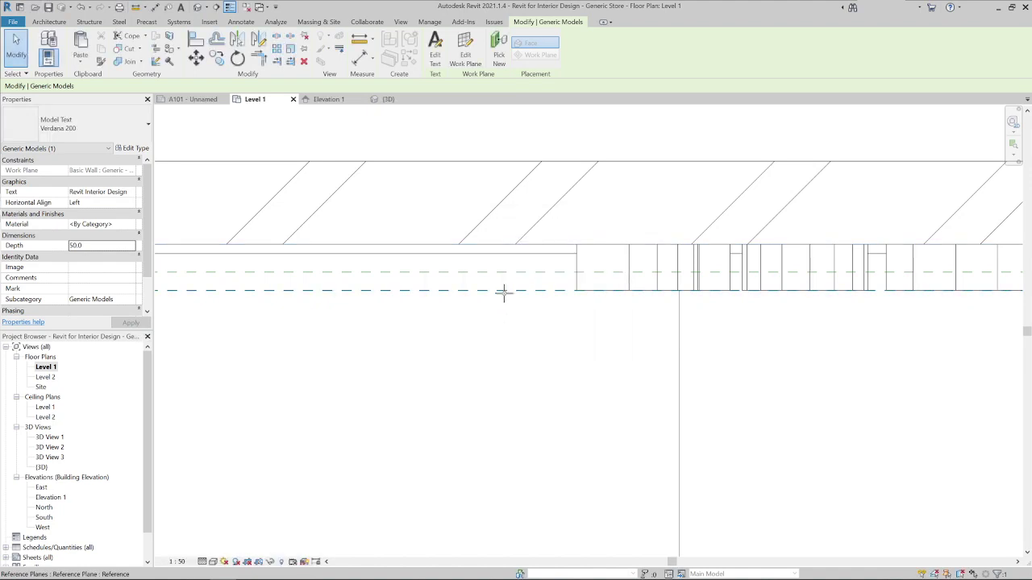
pyautogui.click(503, 292)
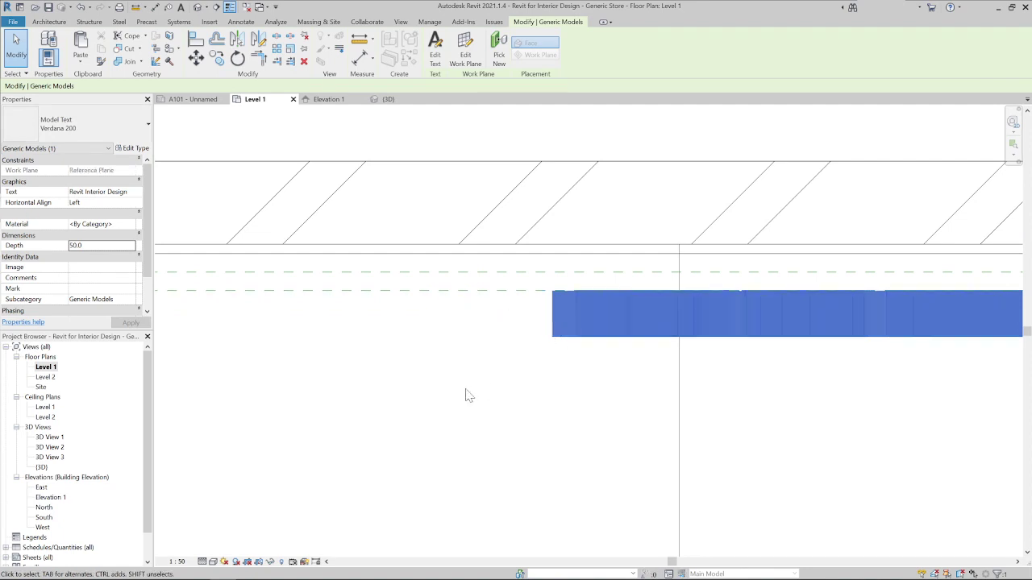
pyautogui.click(419, 341)
pyautogui.scroll(-5, 427, 367)
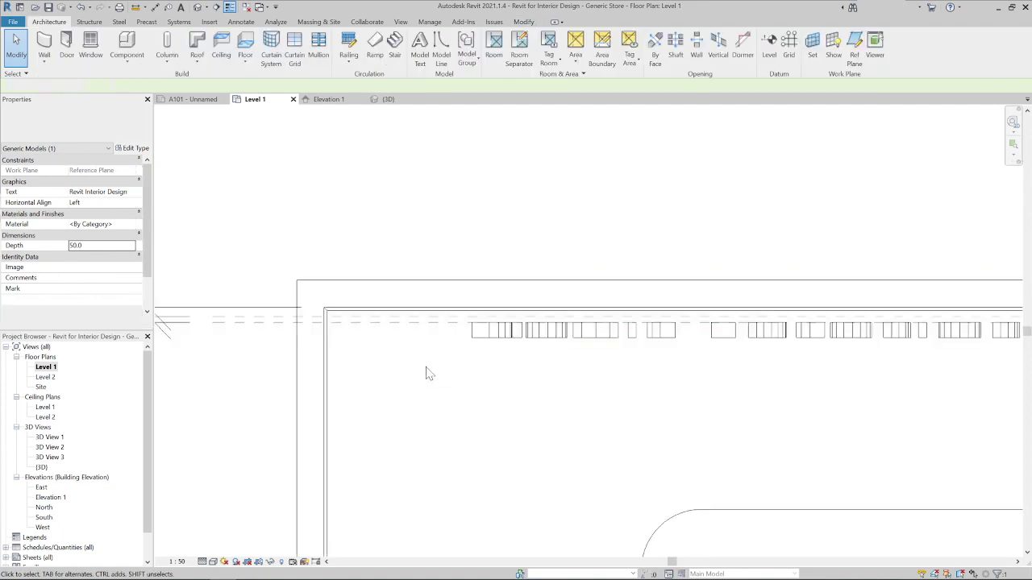
# Zoom in on the {3D} view to inspect the extruded 'Revit Interior Design' lettering on the back wall
pyautogui.click(387, 103)
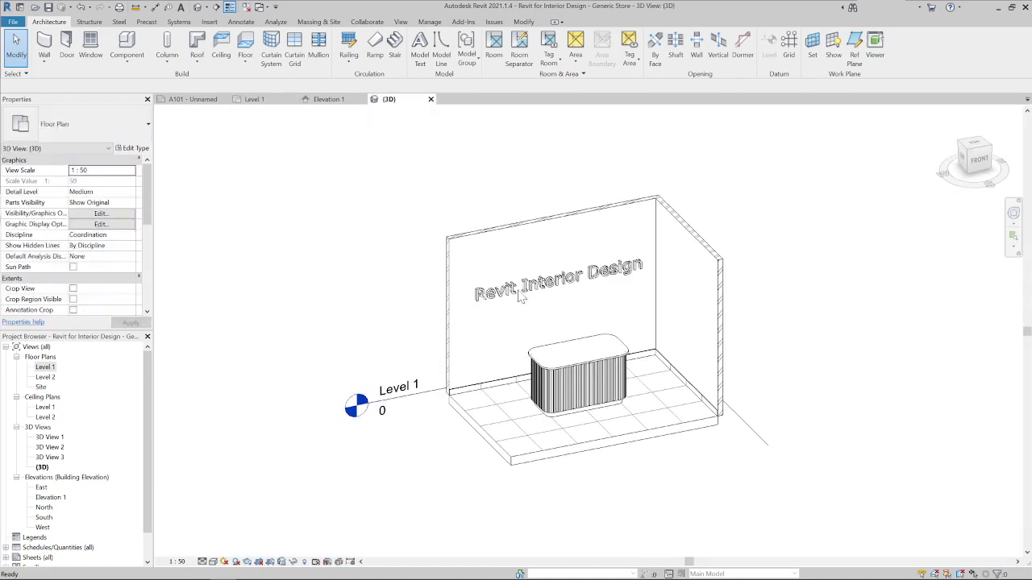
pyautogui.scroll(4, 500, 301)
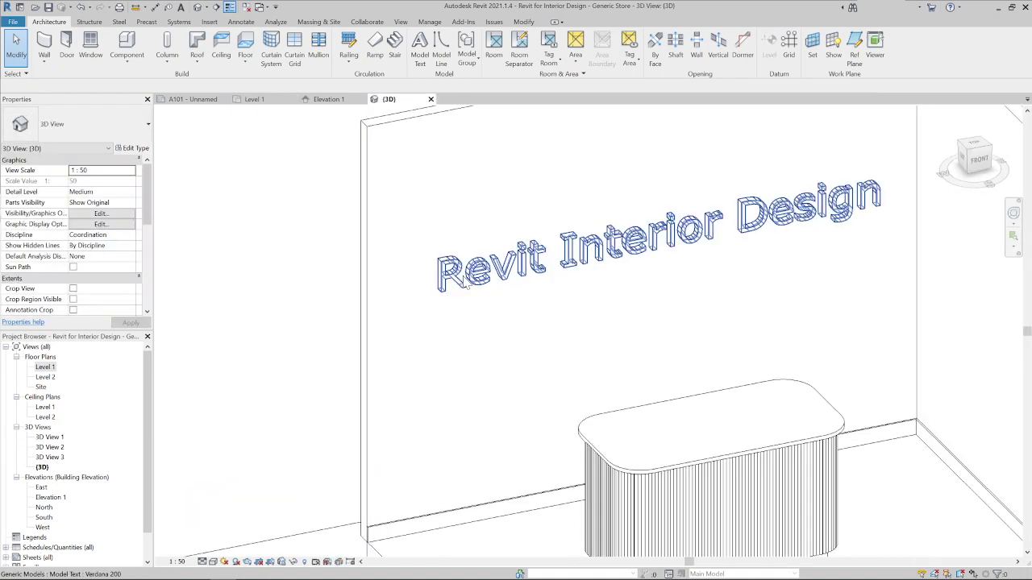
pyautogui.scroll(2, 466, 290)
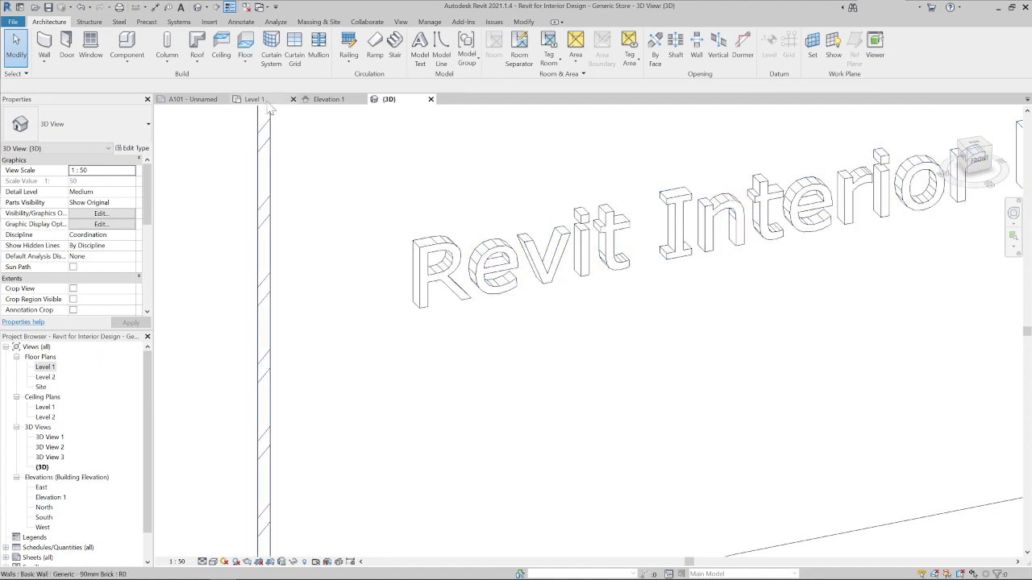
pyautogui.scroll(-4, 379, 322)
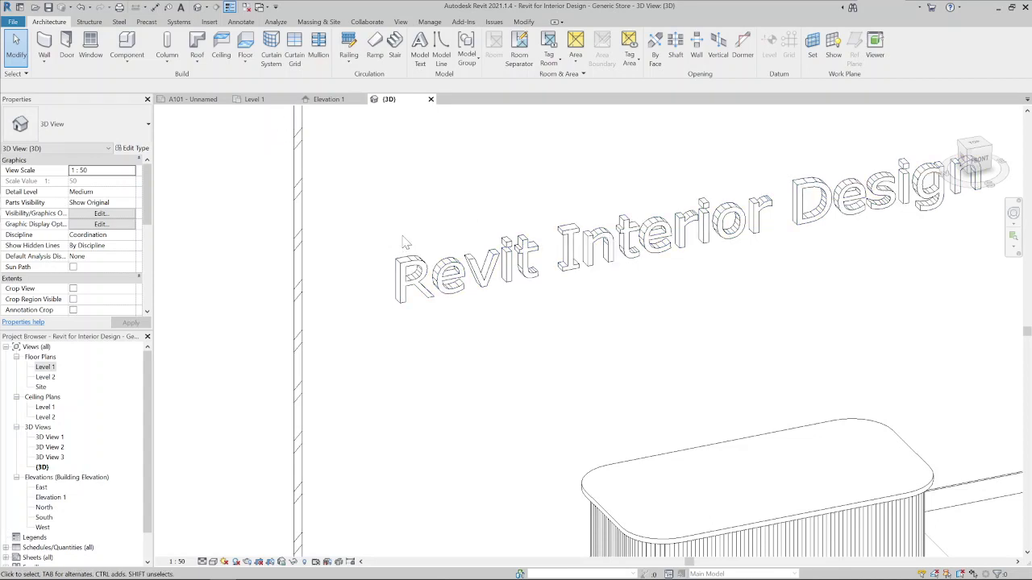
# Copy the 'Revit Interior Design' model text on Level 1 and paste it Aligned to Same Place
pyautogui.click(264, 105)
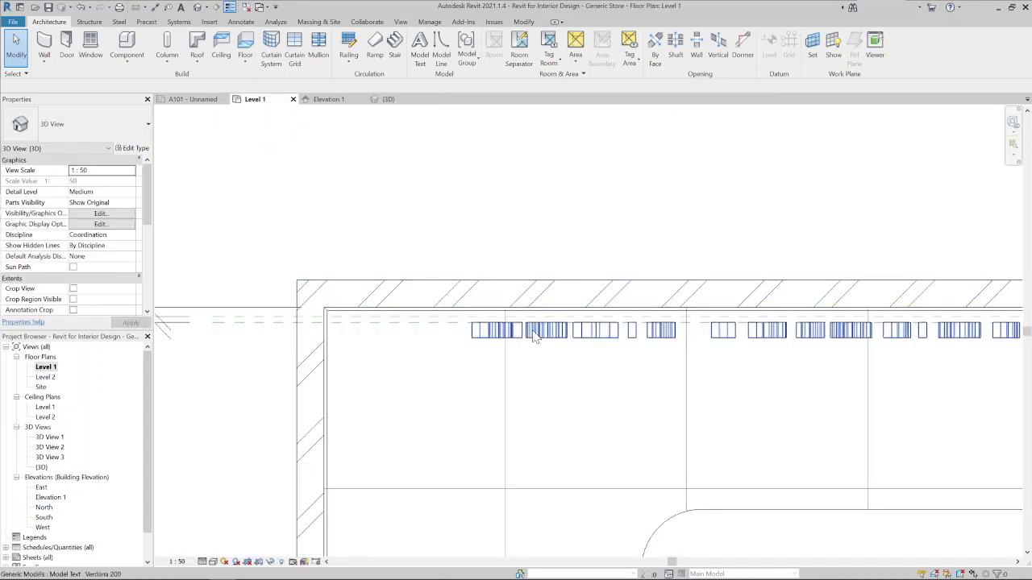
pyautogui.click(534, 334)
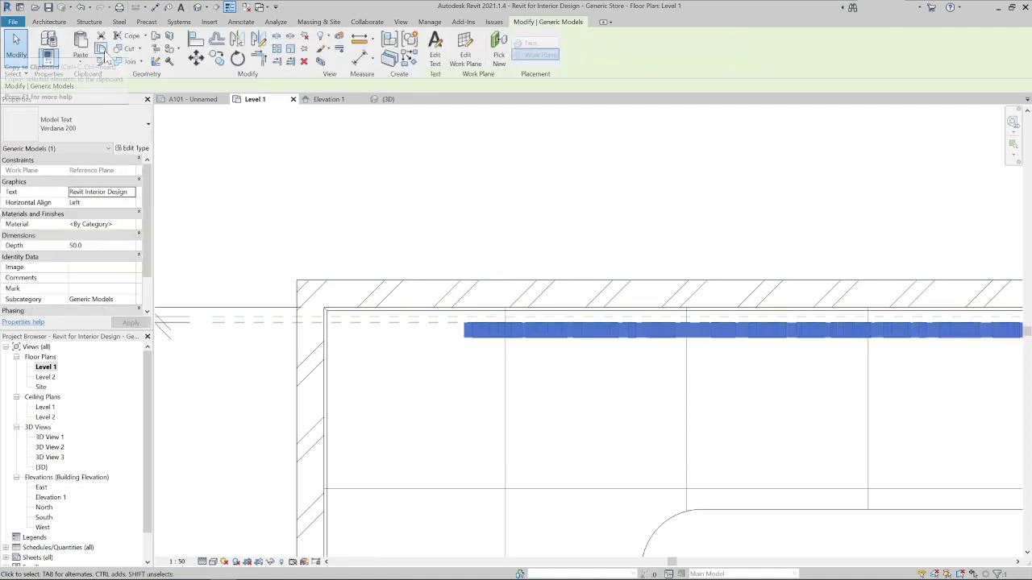
pyautogui.click(103, 50)
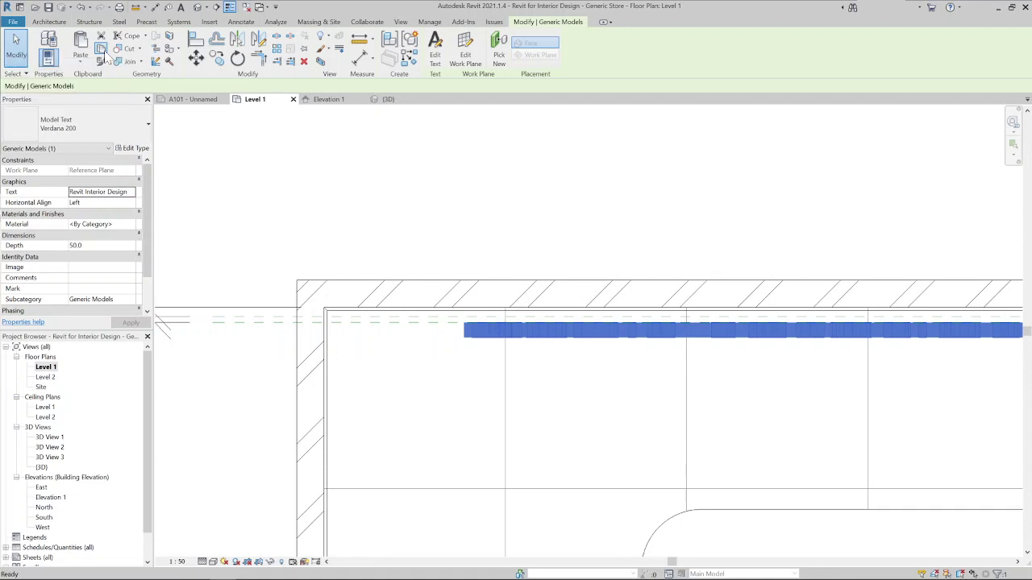
pyautogui.click(81, 62)
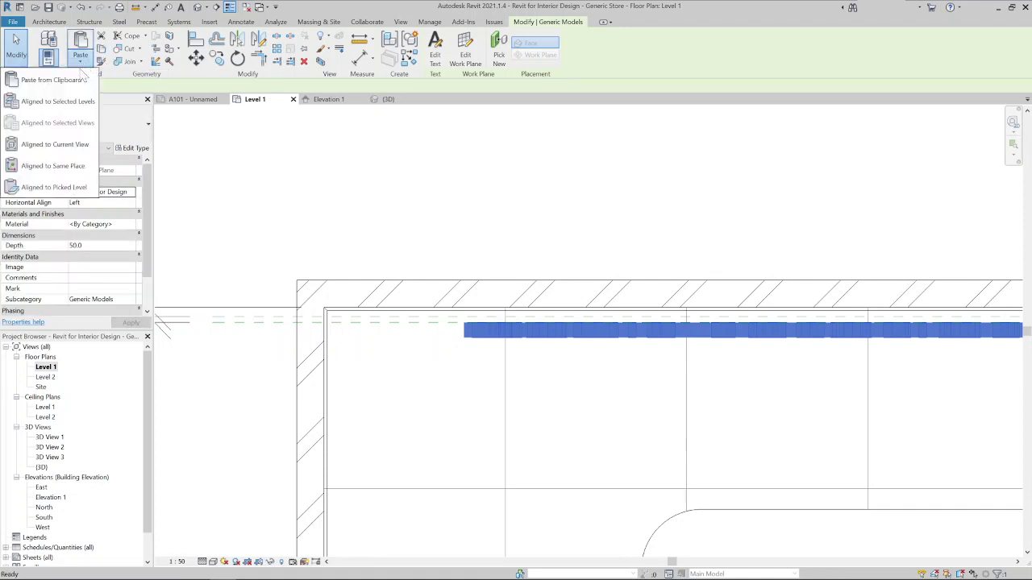
pyautogui.click(51, 166)
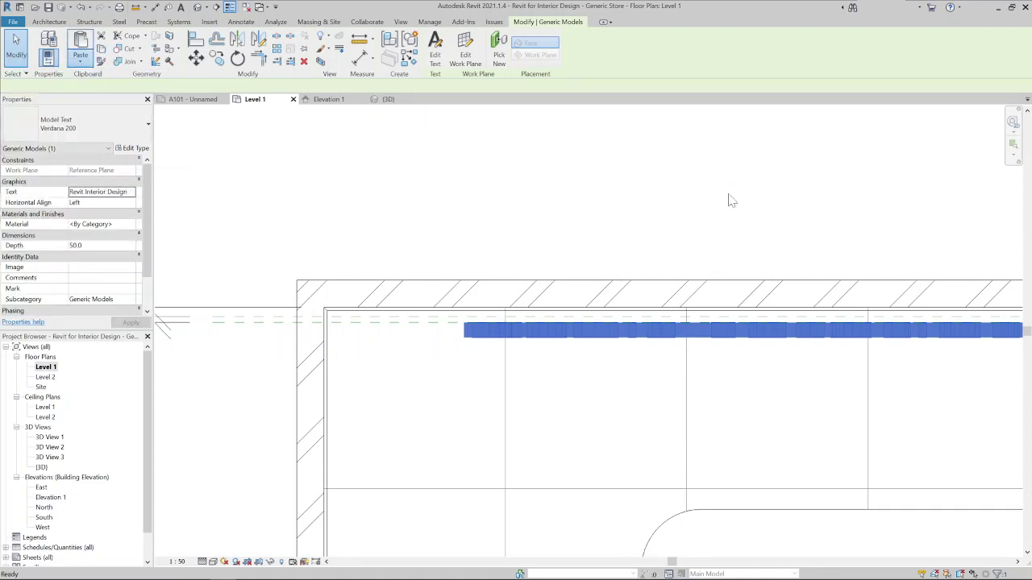
# Box-select to confirm the two overlapping model texts, then clear the selection
pyautogui.click(488, 374)
pyautogui.moveTo(485, 363); pyautogui.dragTo(452, 340)
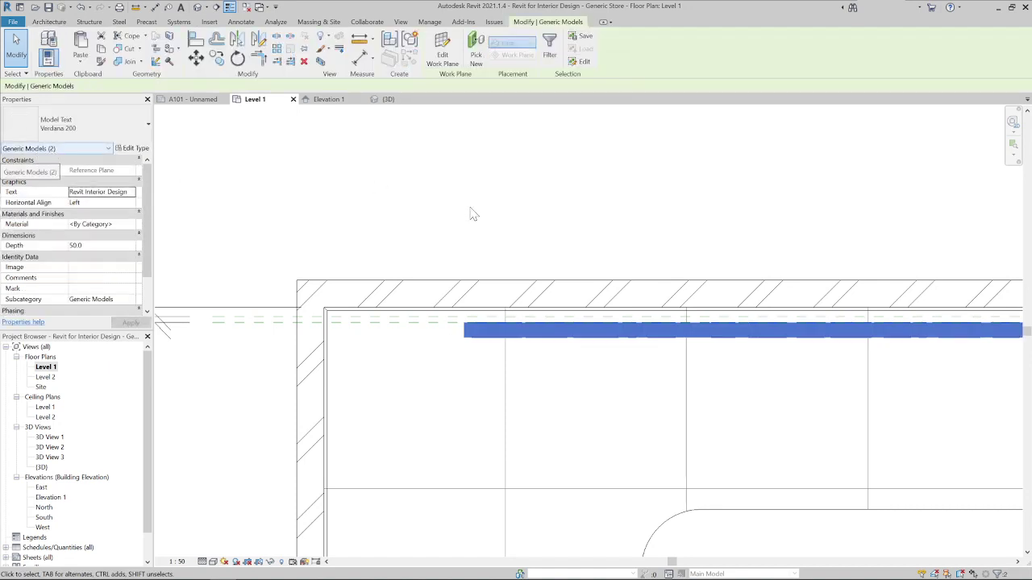
pyautogui.click(486, 397)
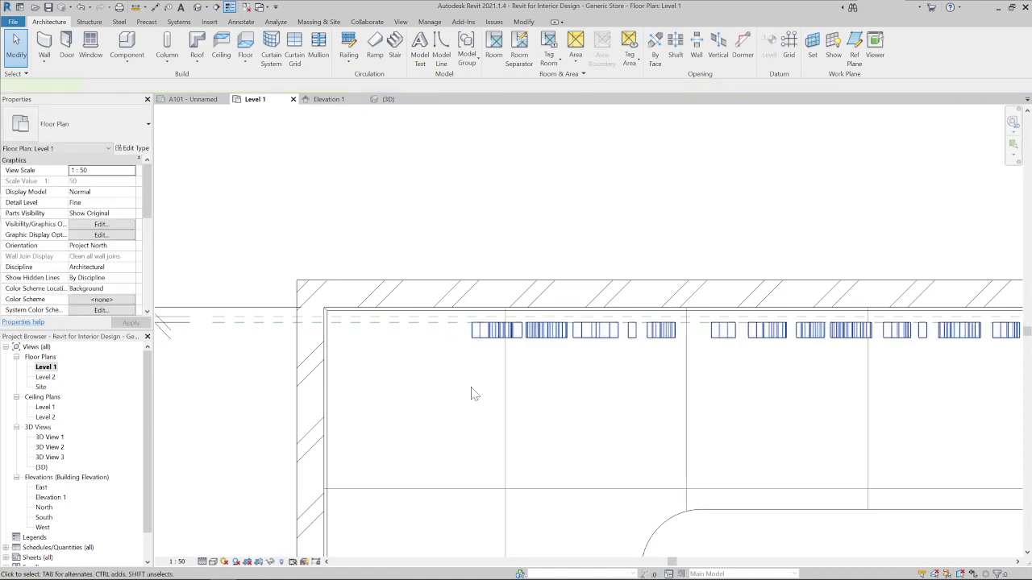
# Rehost one of the overlapping model texts onto the reference plane as a new work plane
pyautogui.hotkey('ctrl', 'Left')
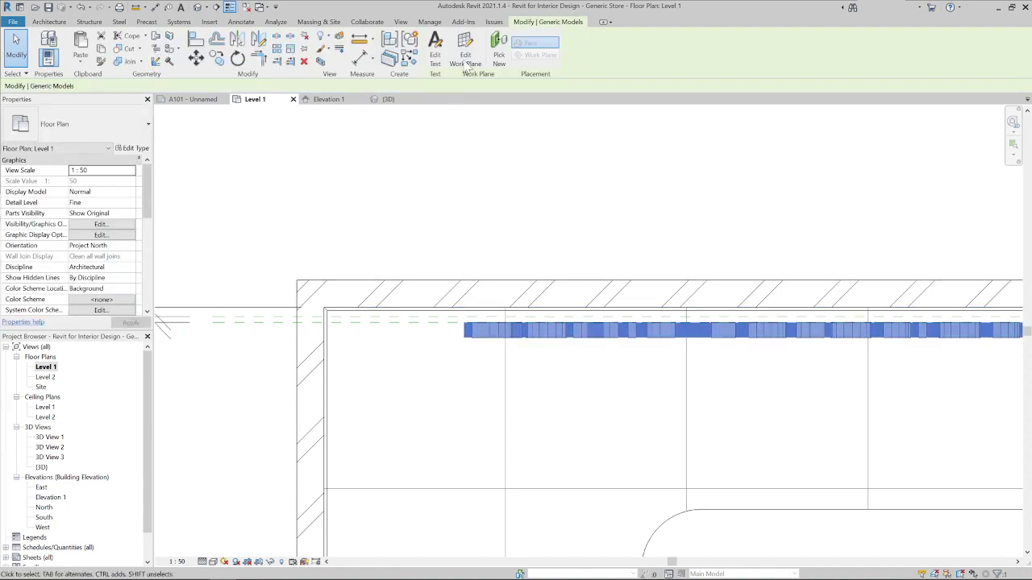
pyautogui.click(466, 44)
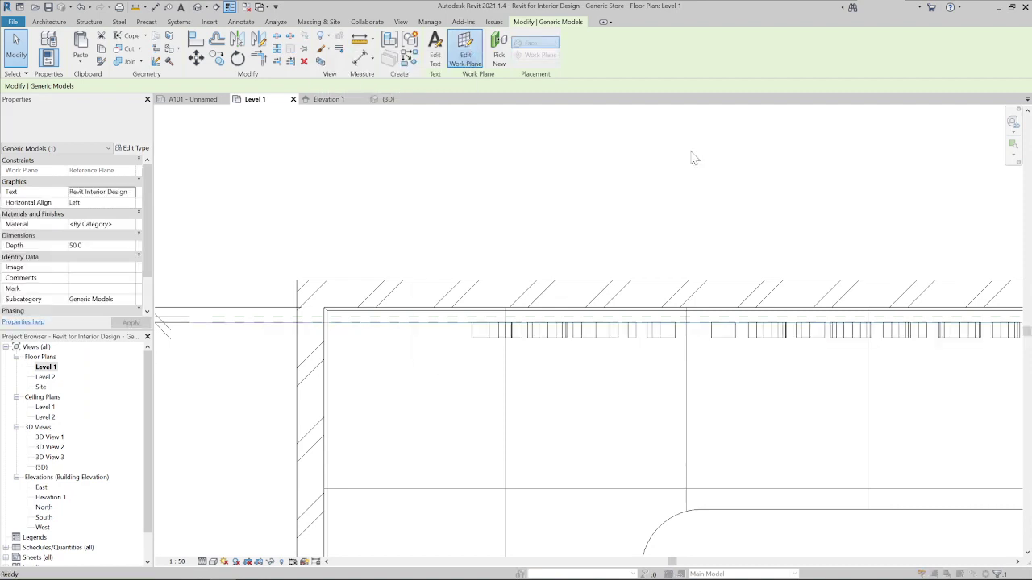
pyautogui.click(428, 309)
pyautogui.click(488, 356)
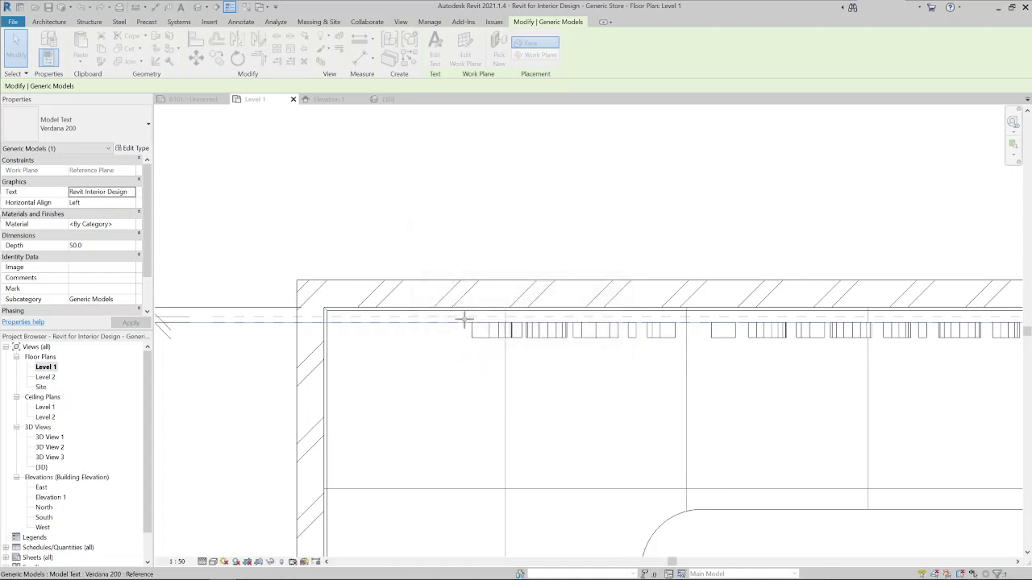
pyautogui.click(463, 319)
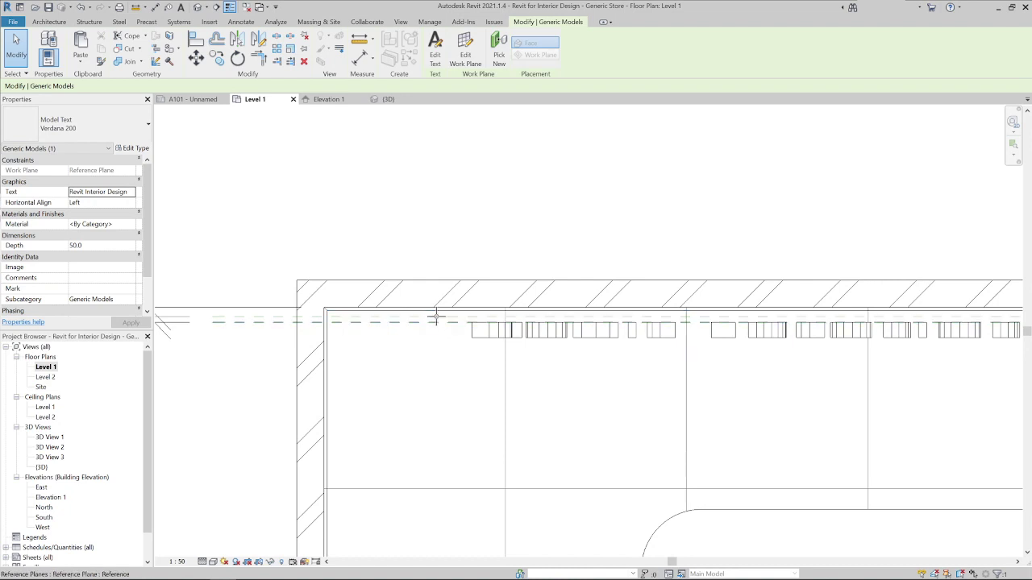
pyautogui.scroll(2, 436, 317)
pyautogui.click(434, 315)
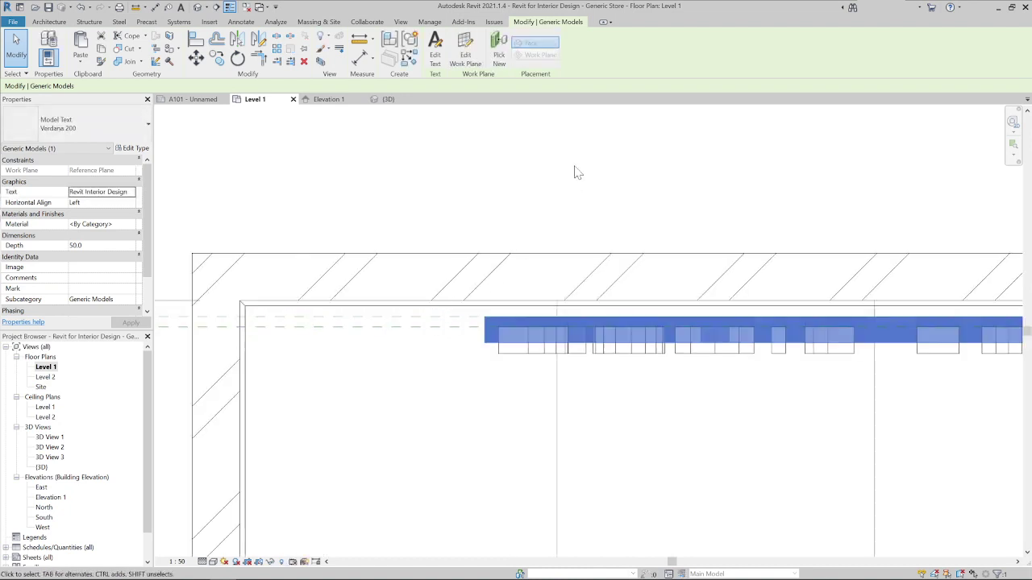
pyautogui.click(575, 168)
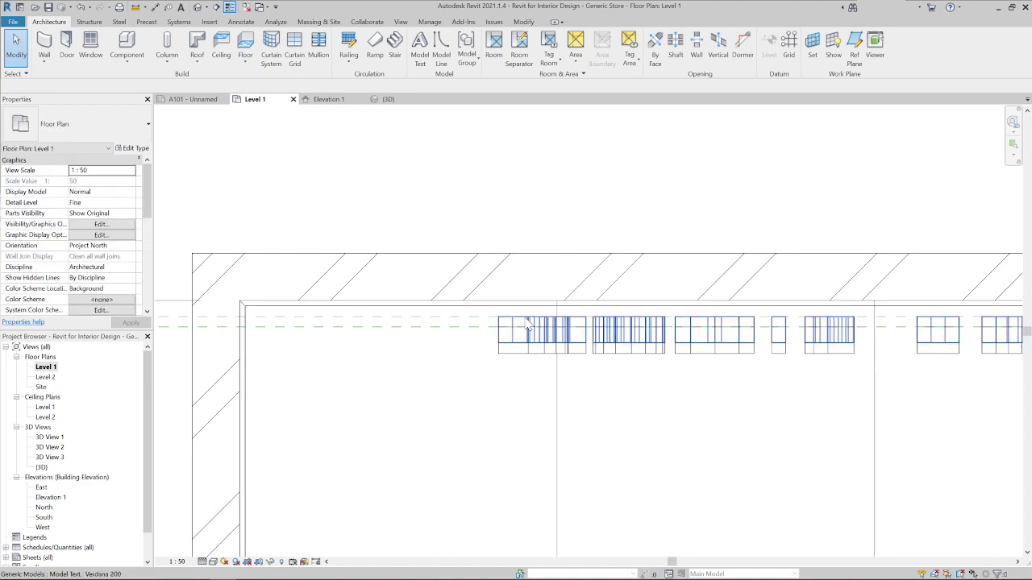
# Set the moved model text copy's Depth to 20 and deselect it
pyautogui.click(508, 361)
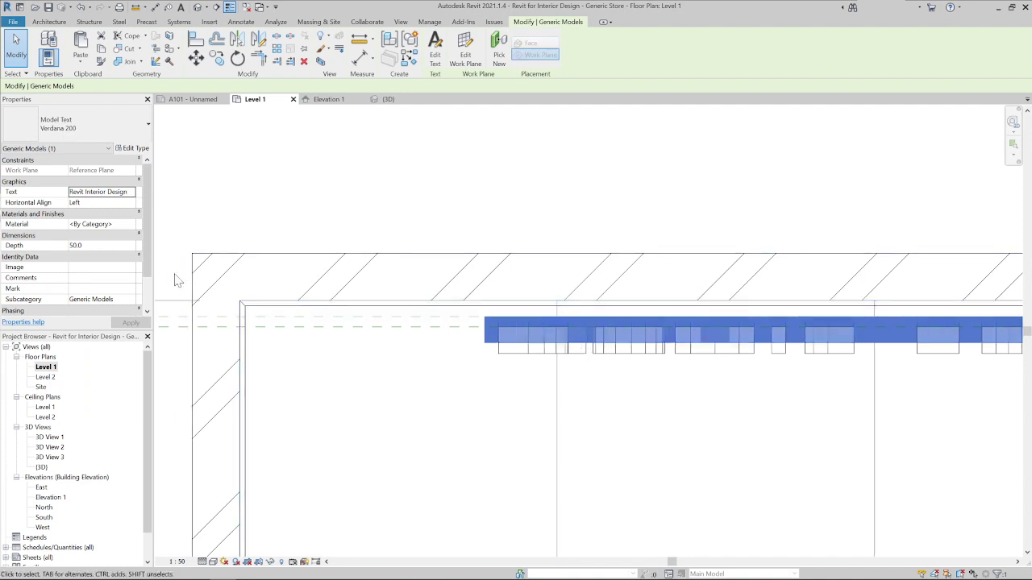
pyautogui.click(91, 246)
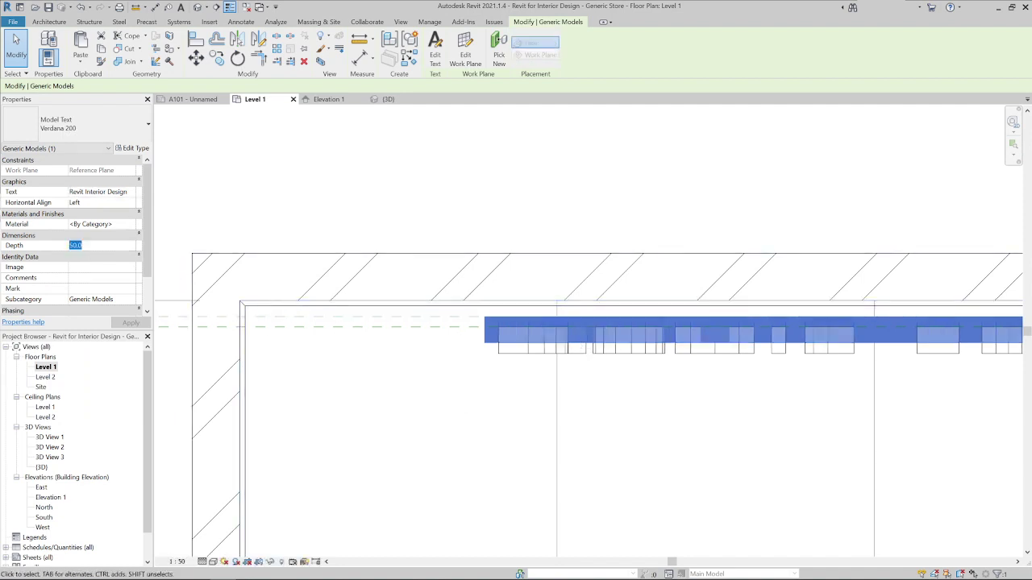
pyautogui.write('20')
pyautogui.press('Return')
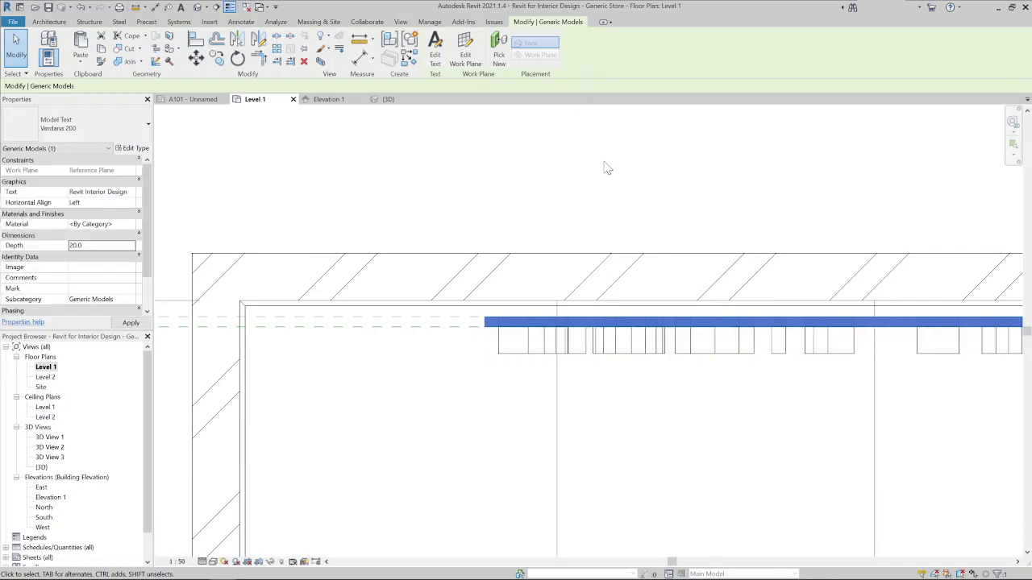
pyautogui.click(516, 311)
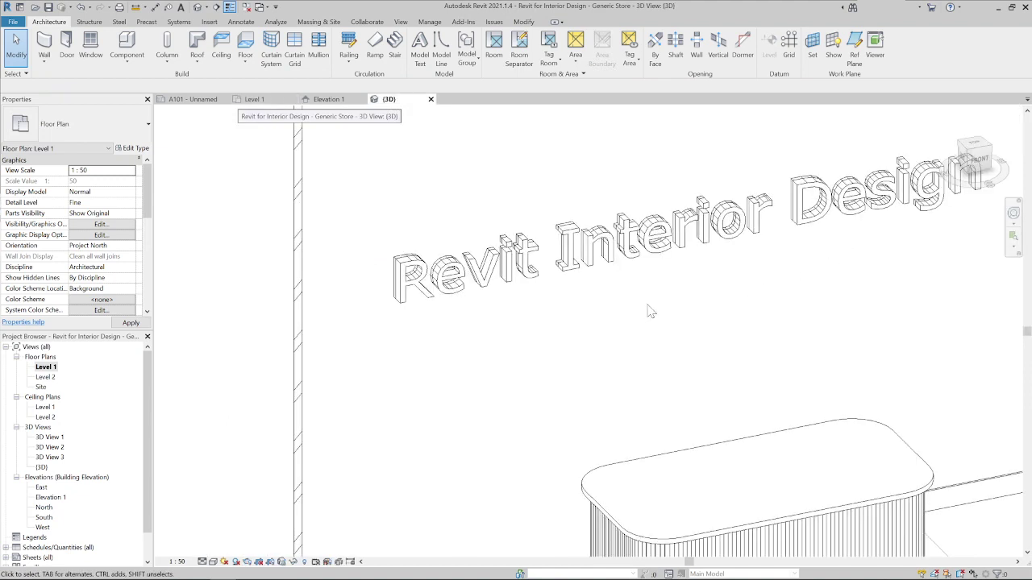
# Zoom into the {3D} sign and select each model text layer to compare their depths
pyautogui.scroll(3, 386, 267)
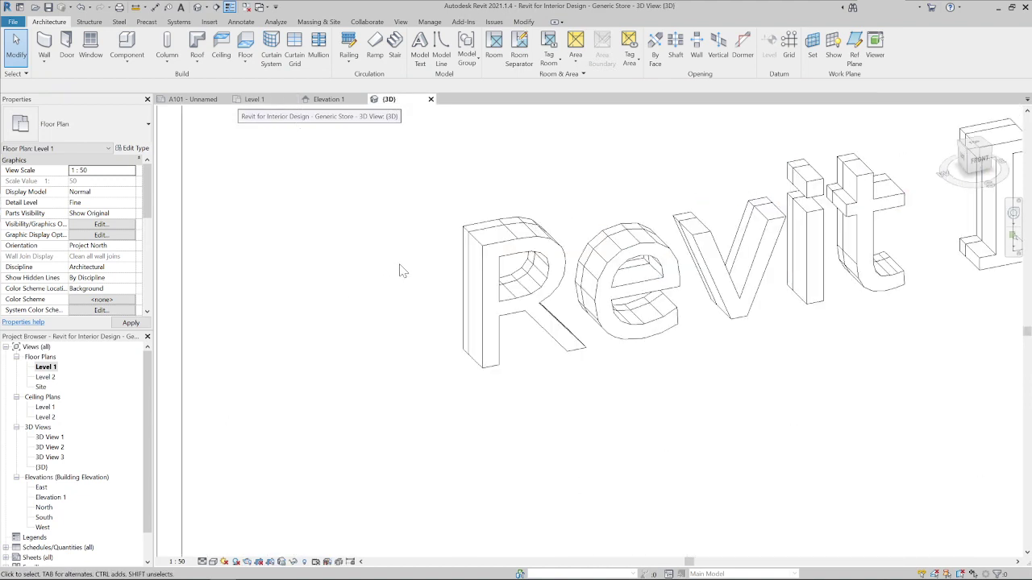
pyautogui.click(622, 183)
pyautogui.click(503, 370)
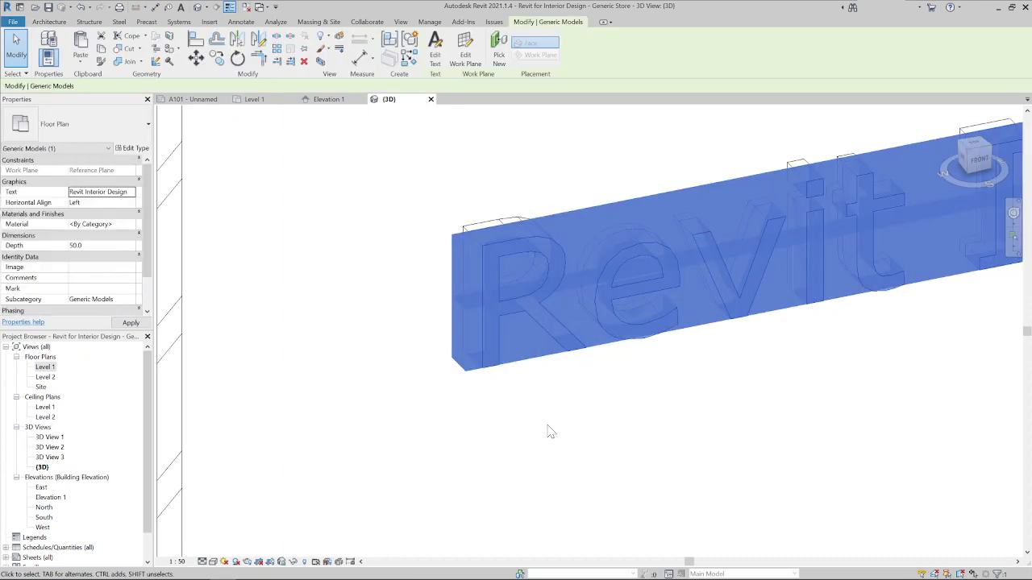
pyautogui.click(443, 410)
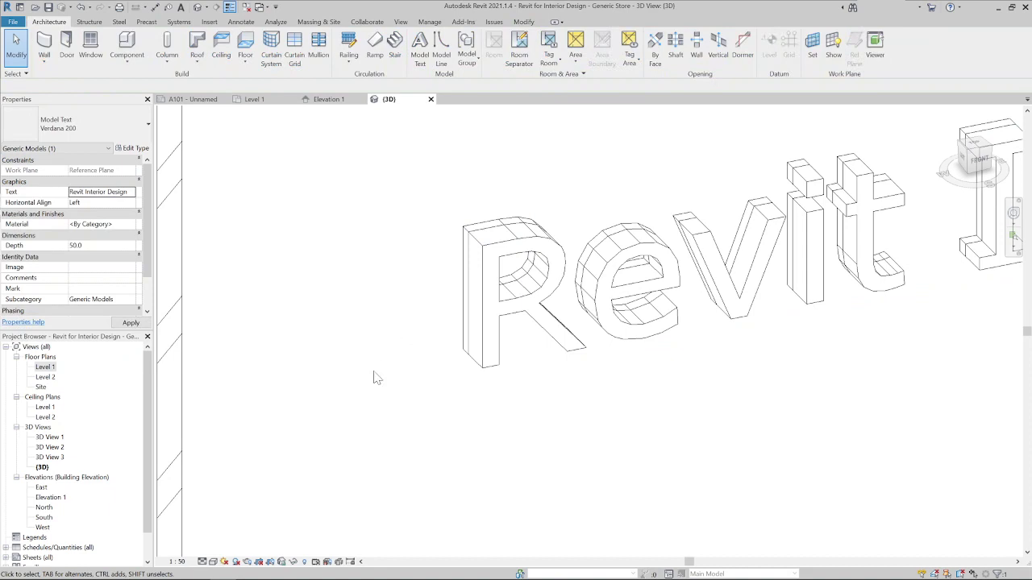
pyautogui.scroll(-2, 375, 371)
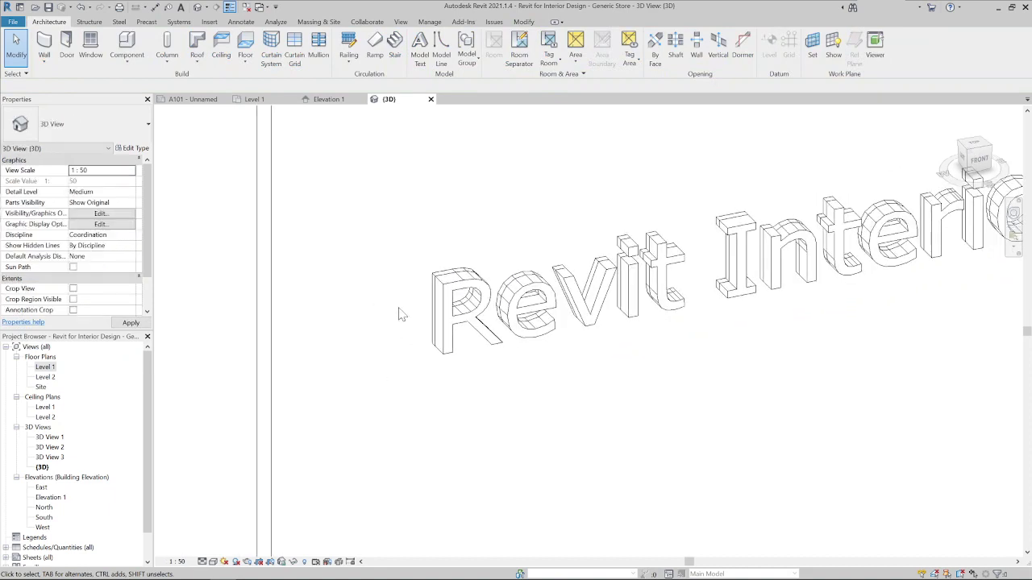
pyautogui.scroll(2, 401, 314)
pyautogui.scroll(1, 401, 315)
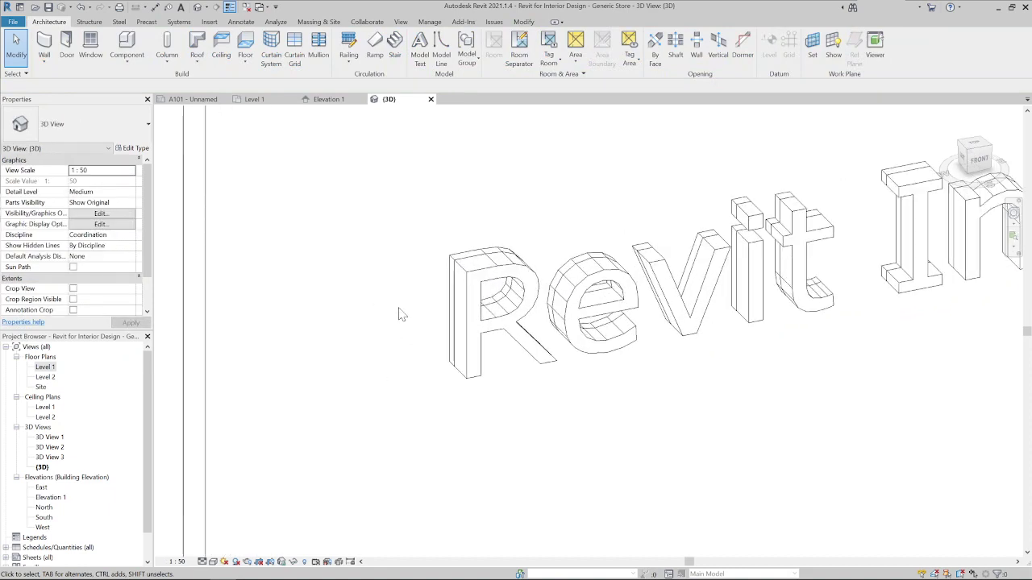
pyautogui.scroll(1, 401, 314)
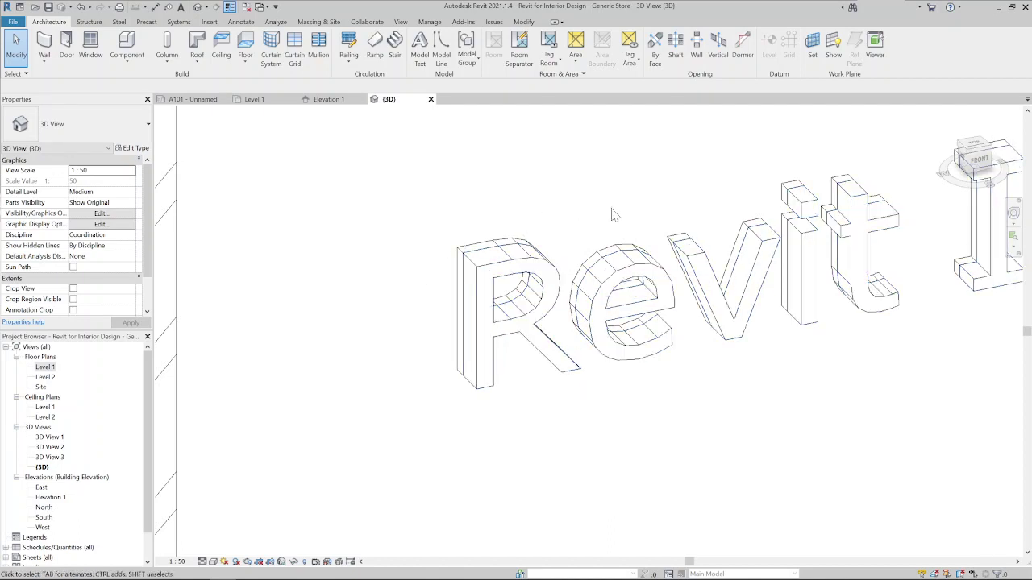
pyautogui.click(352, 250)
pyautogui.click(352, 243)
# Assign the Mirror material to the 50.0-deep model text layer via the Material Browser
pyautogui.click(443, 303)
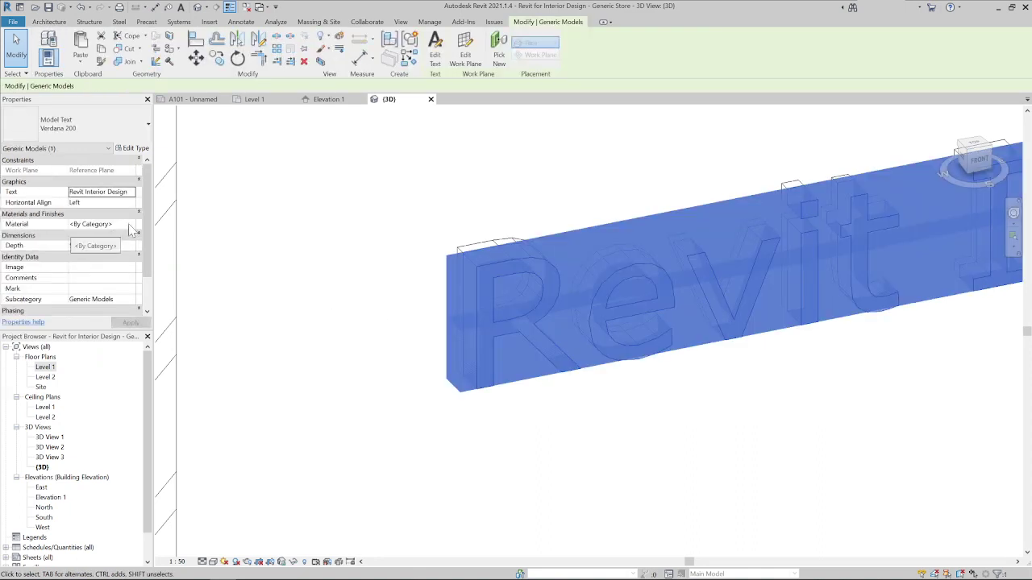
pyautogui.click(129, 226)
pyautogui.click(131, 224)
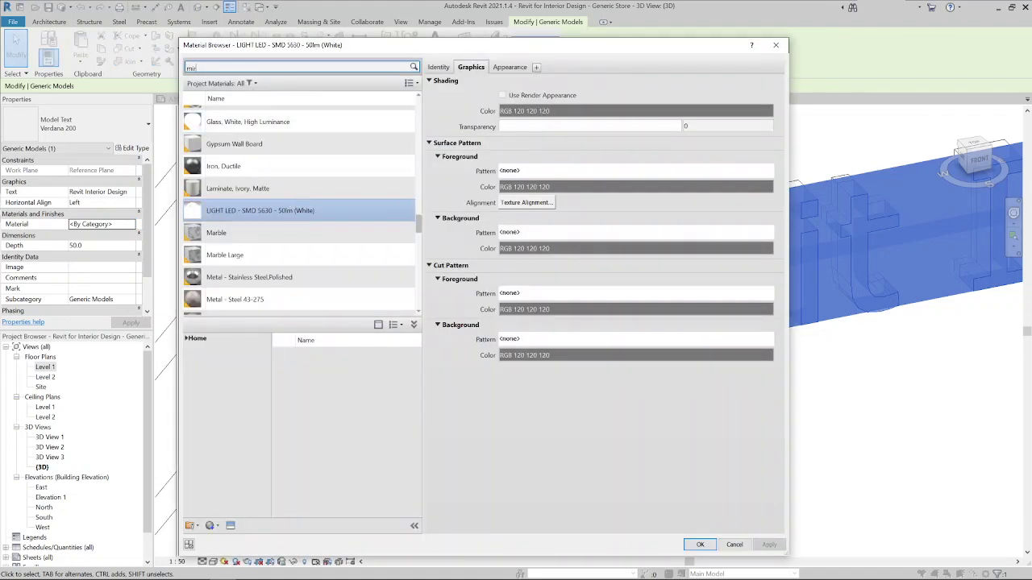
pyautogui.write('rr')
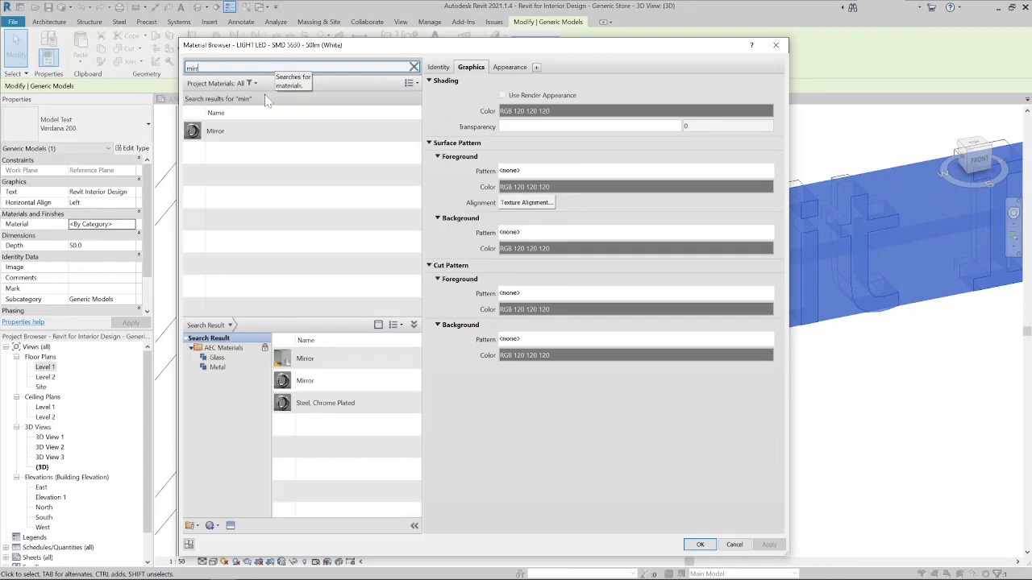
pyautogui.click(233, 133)
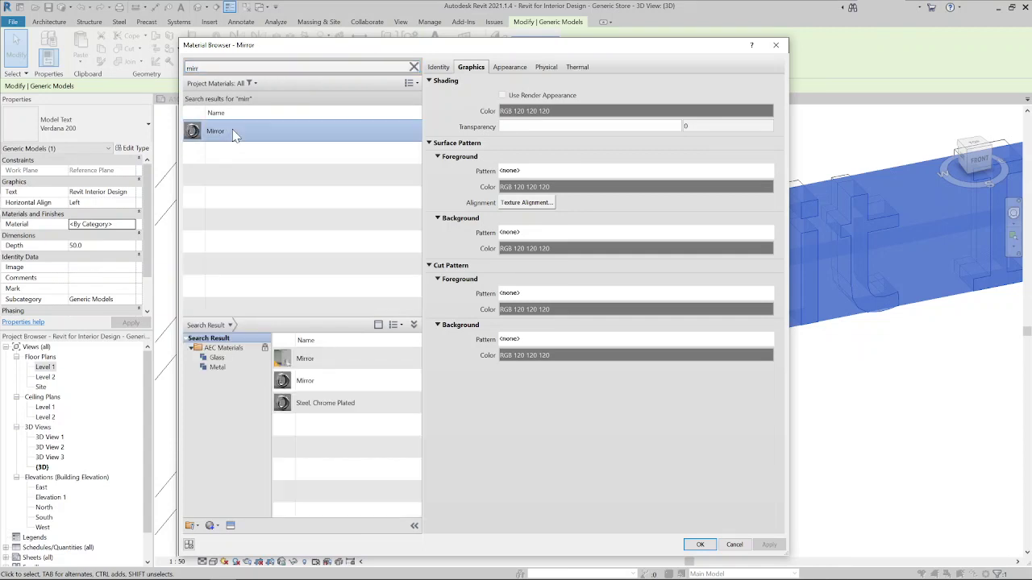
pyautogui.click(700, 544)
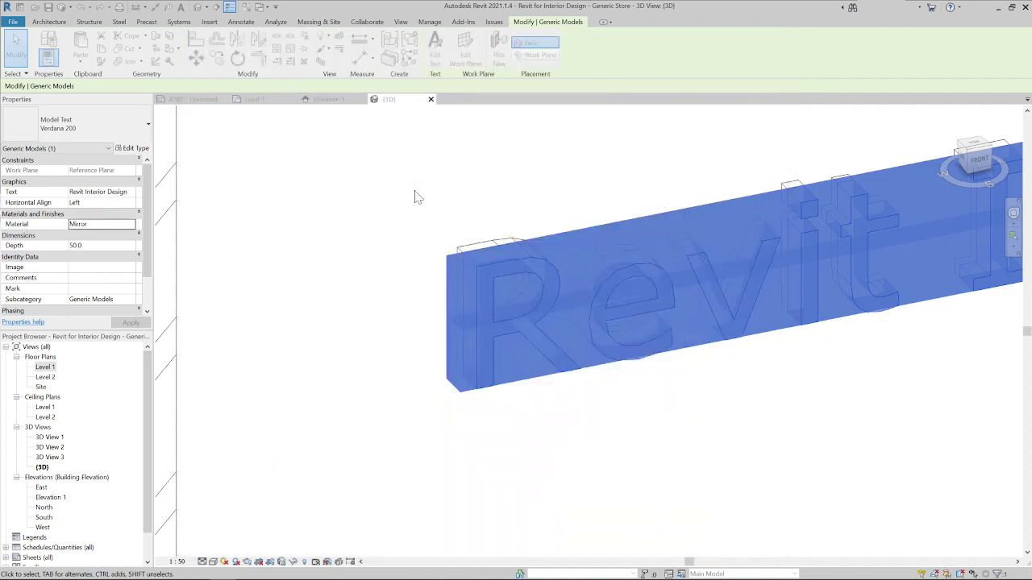
# Assign LIGHT LED - SMD 5630 - 50lm (White) material to the 20.0-deep text layer
pyautogui.click(415, 198)
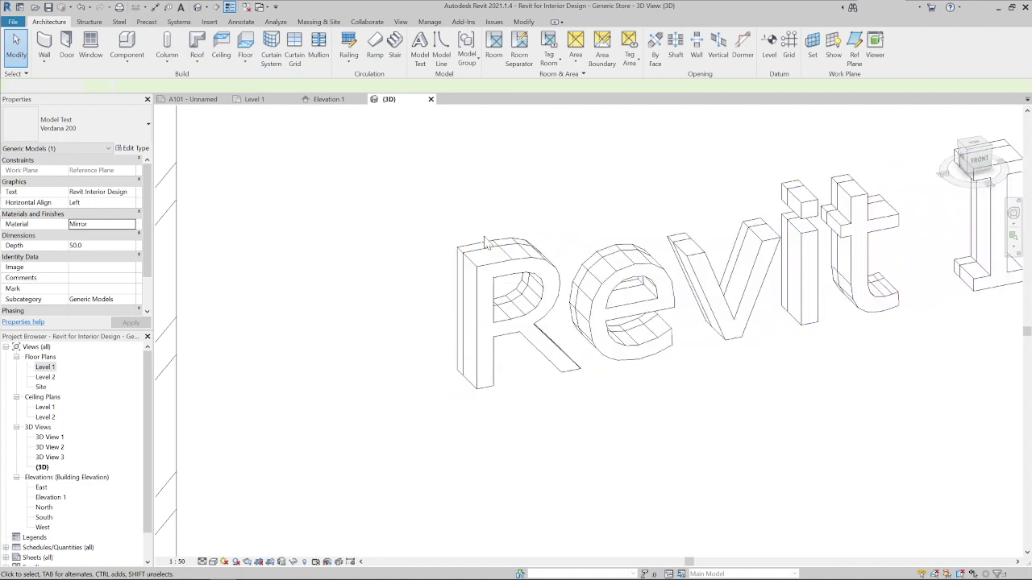
pyautogui.click(449, 199)
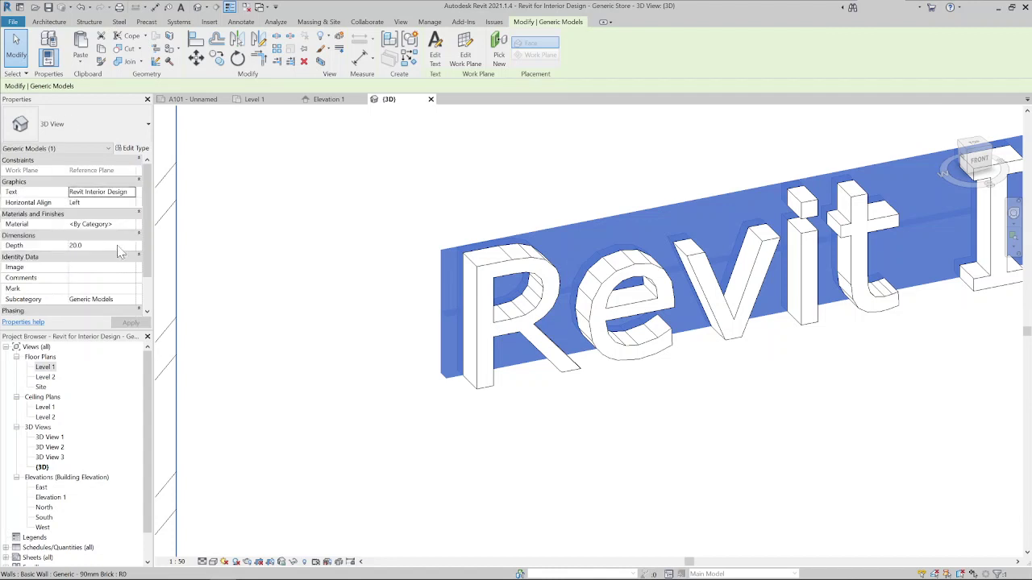
pyautogui.click(134, 225)
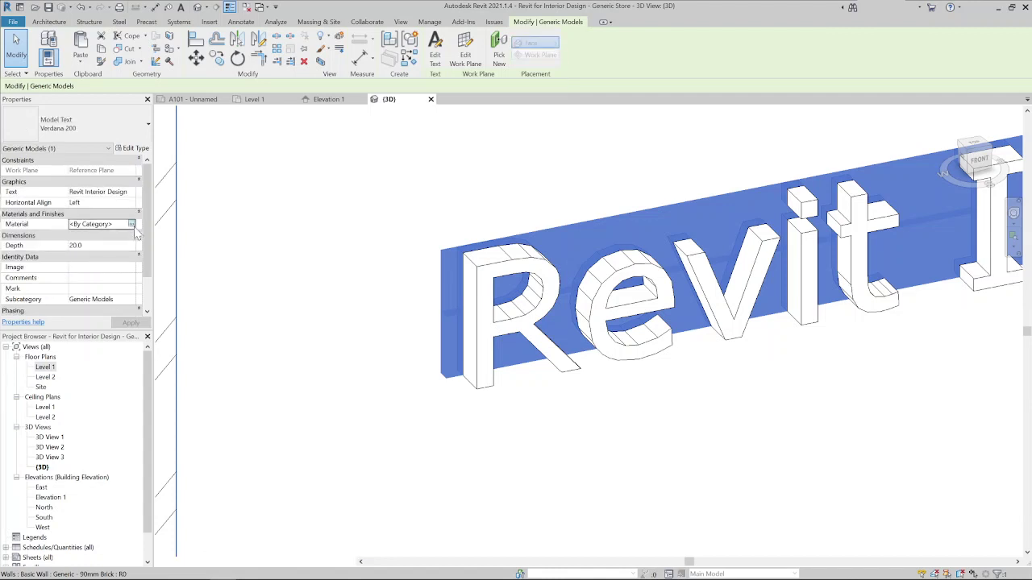
pyautogui.click(132, 225)
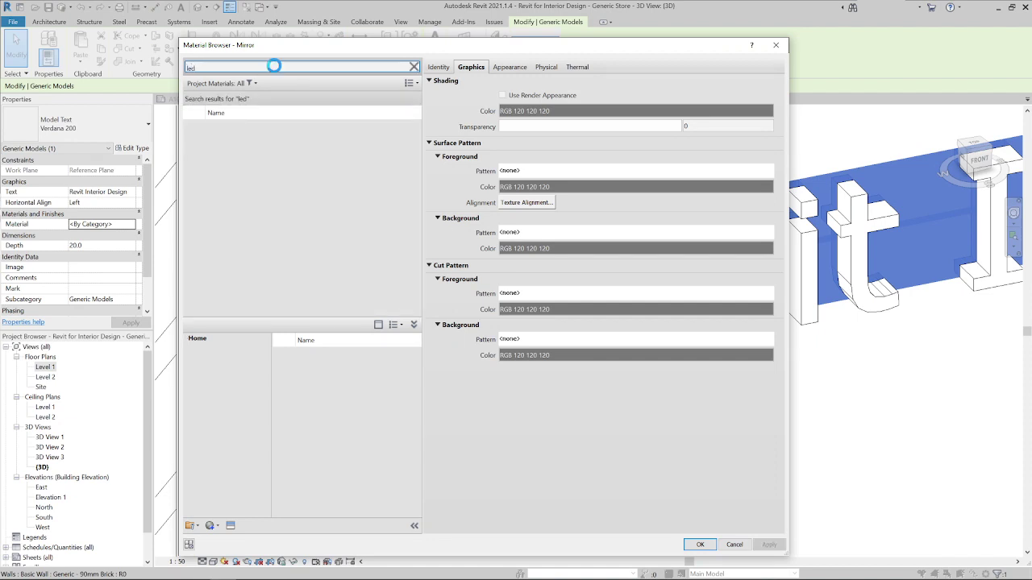
pyautogui.click(254, 130)
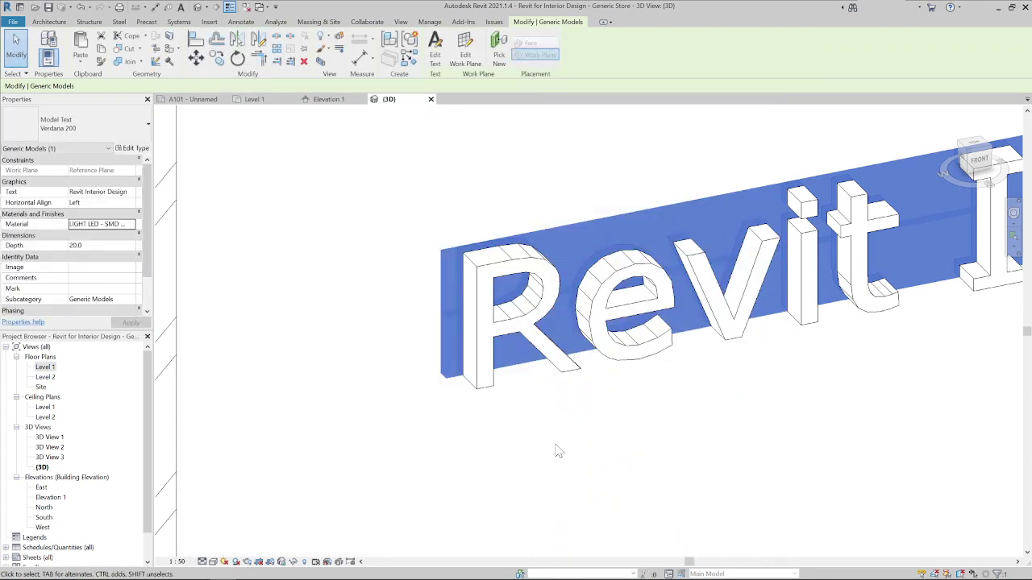
pyautogui.click(393, 482)
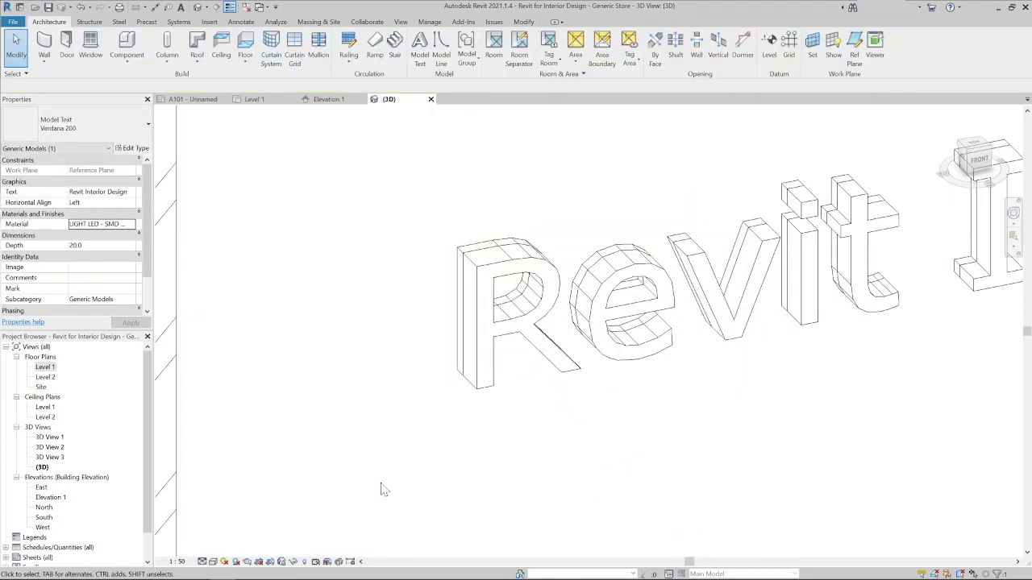
# Switch the {3D} view's visual style to Realistic and check the LED backing layer
pyautogui.click(214, 562)
pyautogui.click(227, 551)
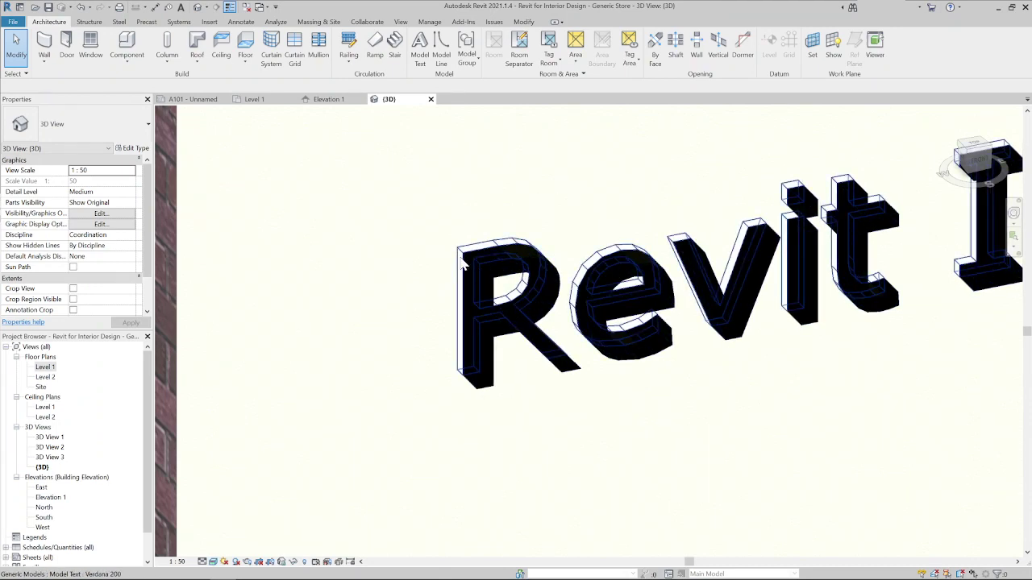
pyautogui.click(319, 280)
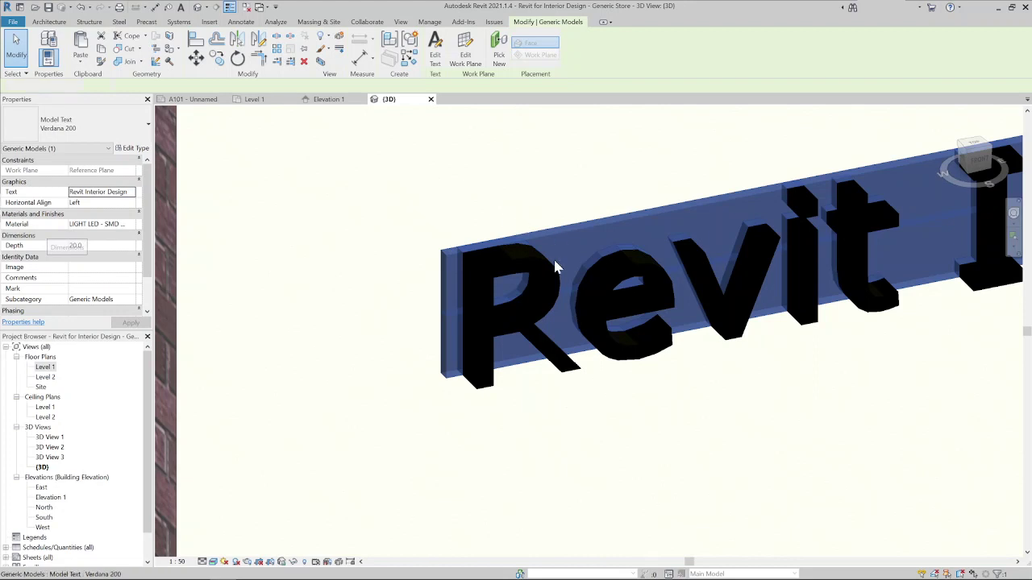
pyautogui.click(575, 170)
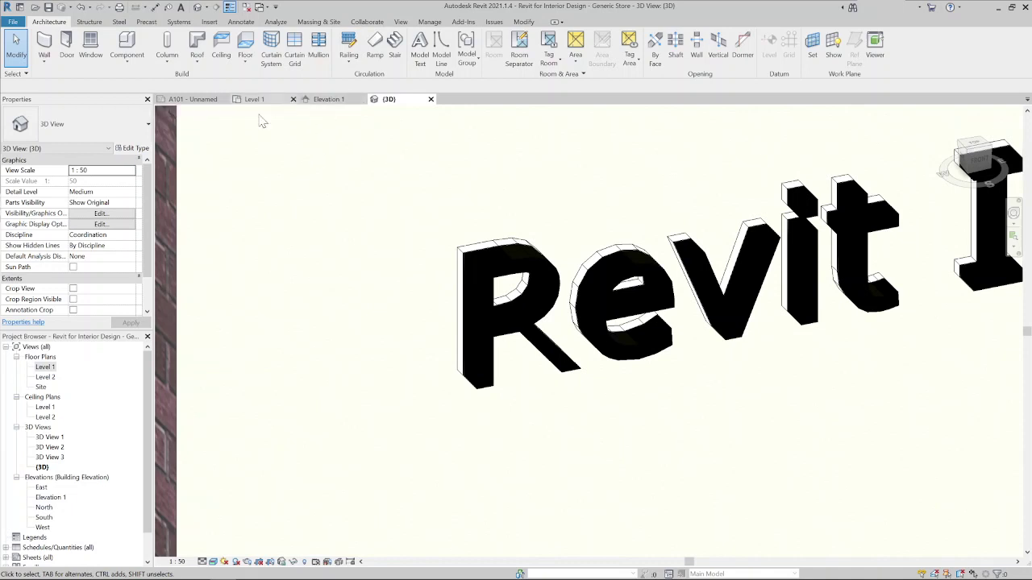
# Open sheet A101 - Unnamed with the rendered image of the glowing sign
pyautogui.click(188, 101)
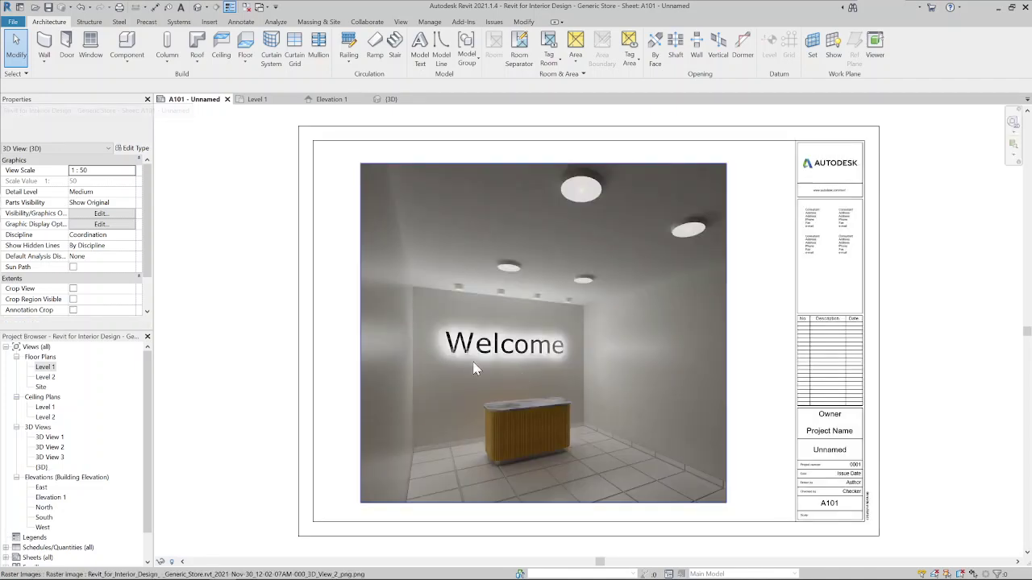
pyautogui.click(252, 385)
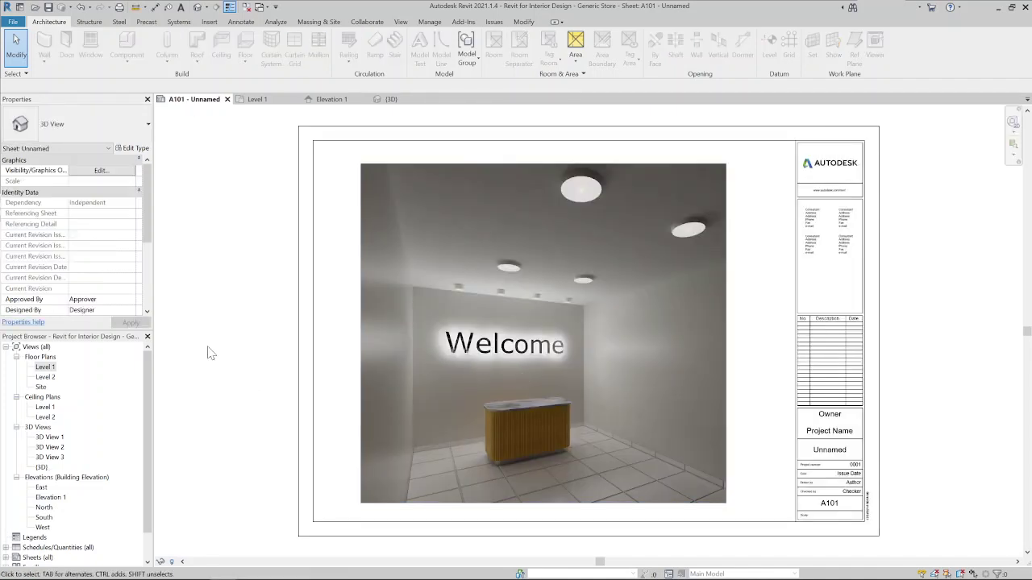